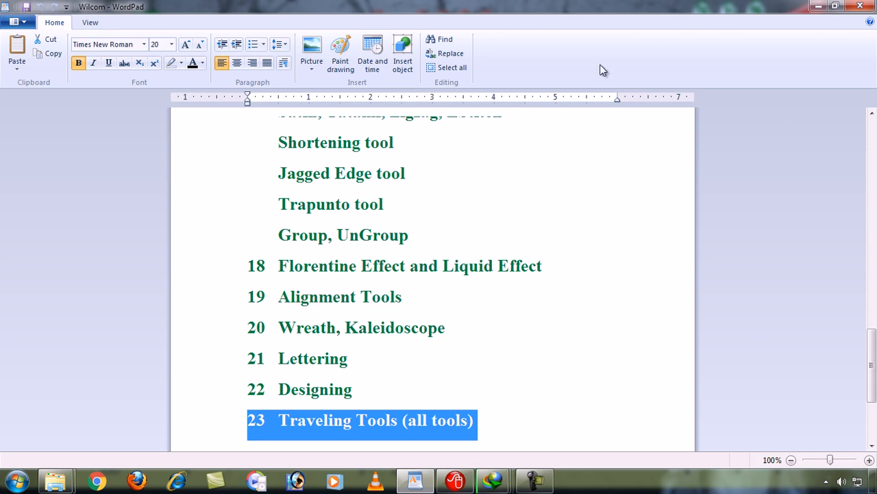
Switch from WordPad to Wilcom ES-65 Designer and draw a circle outline about 18 mm in diameter, left of the design origin.
click(813, 5)
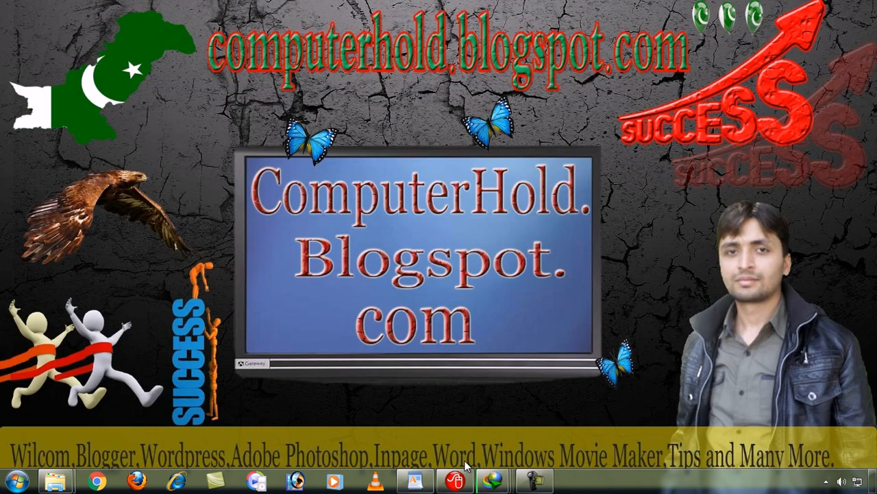
click(455, 480)
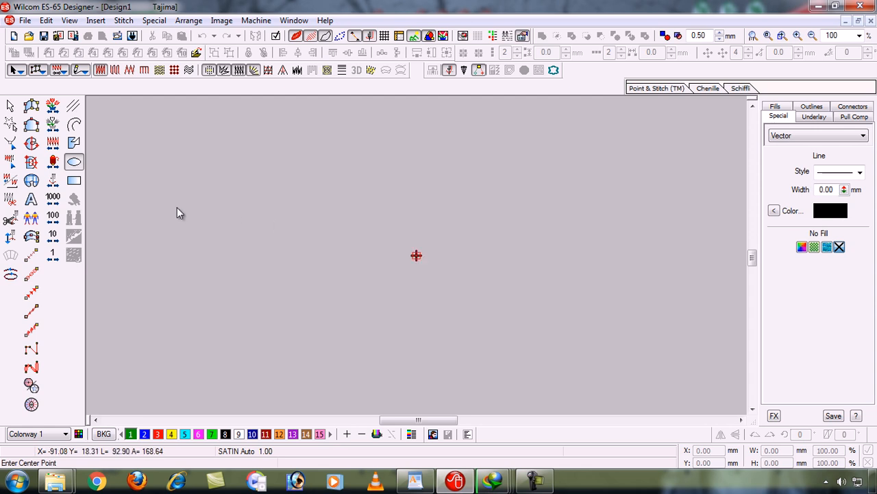
click(233, 253)
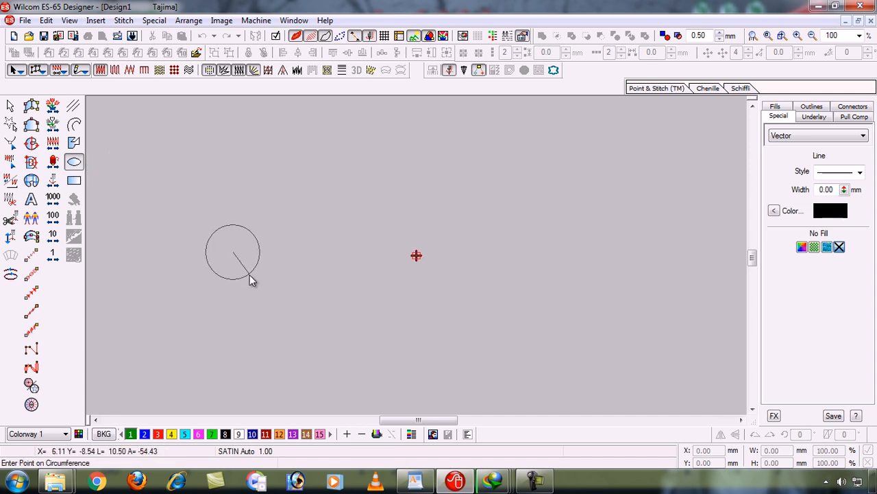
click(249, 271)
key(Return)
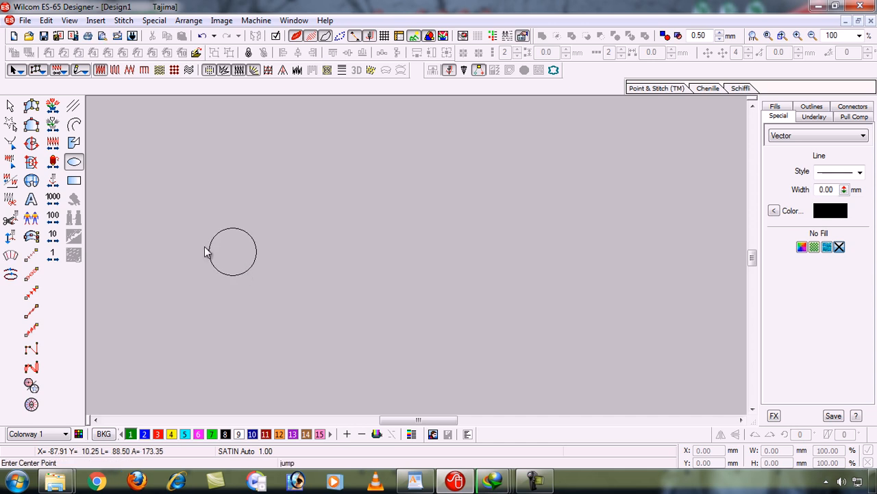
Fill the selected circle with satin stitches using Complex Fill, setting its entry and exit points.
click(11, 107)
click(31, 142)
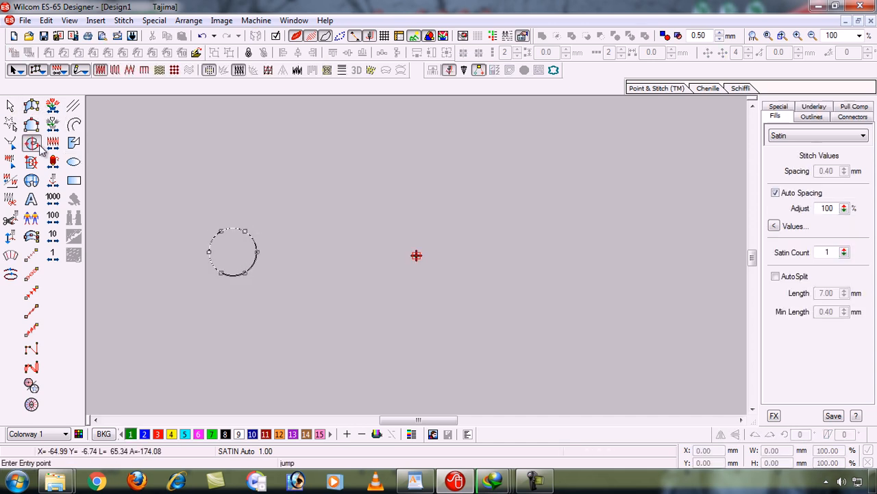
click(190, 257)
click(190, 255)
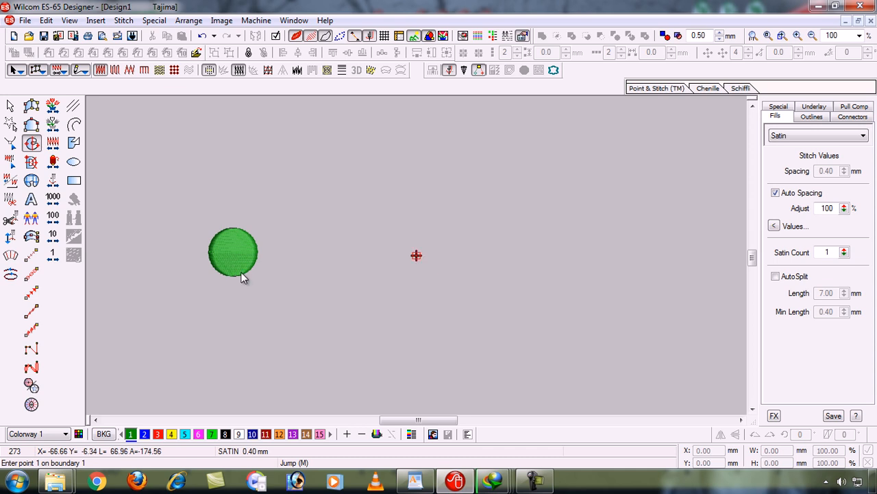
key(b)
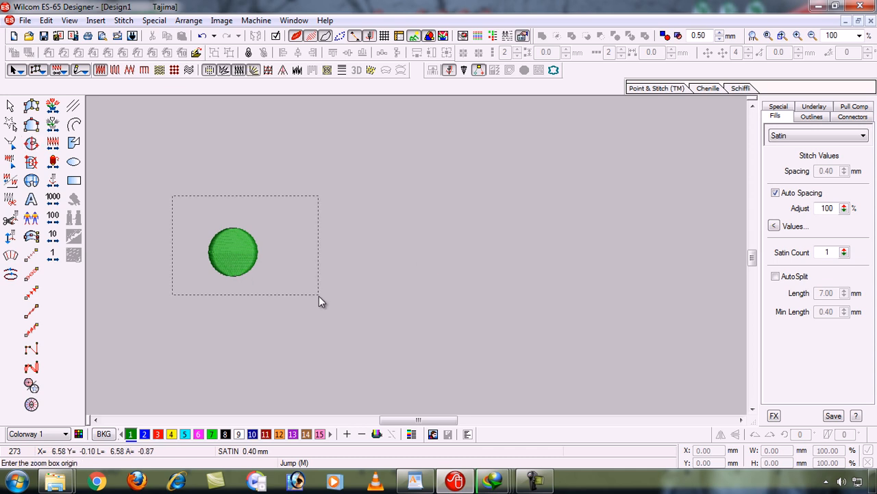
drag(636, 316, 637, 316)
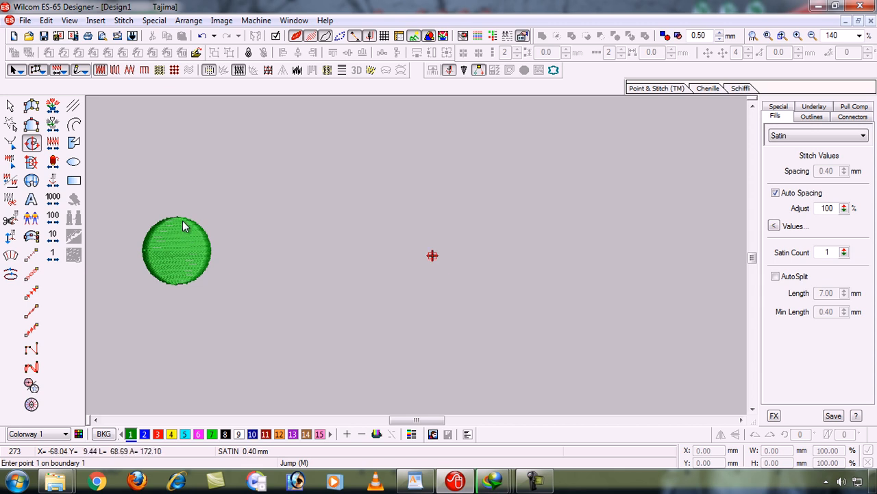
Reshape the first filled circle so that its entry point sits on its left edge.
click(8, 111)
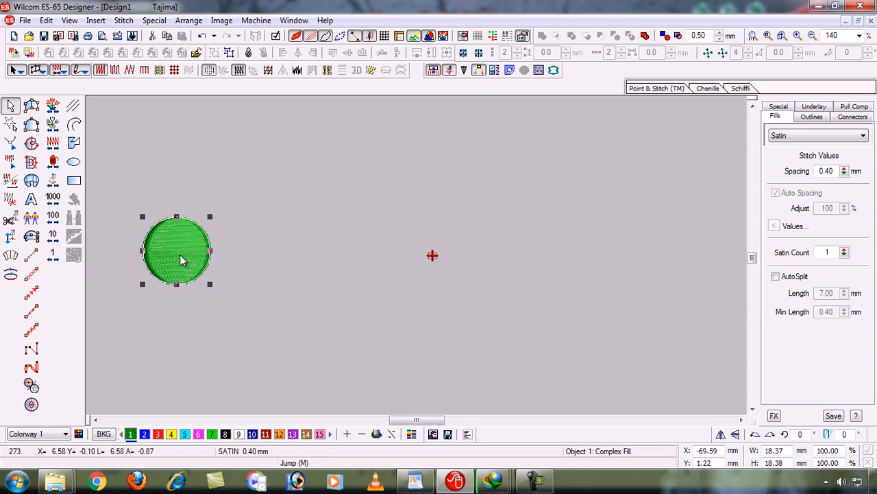
key(h)
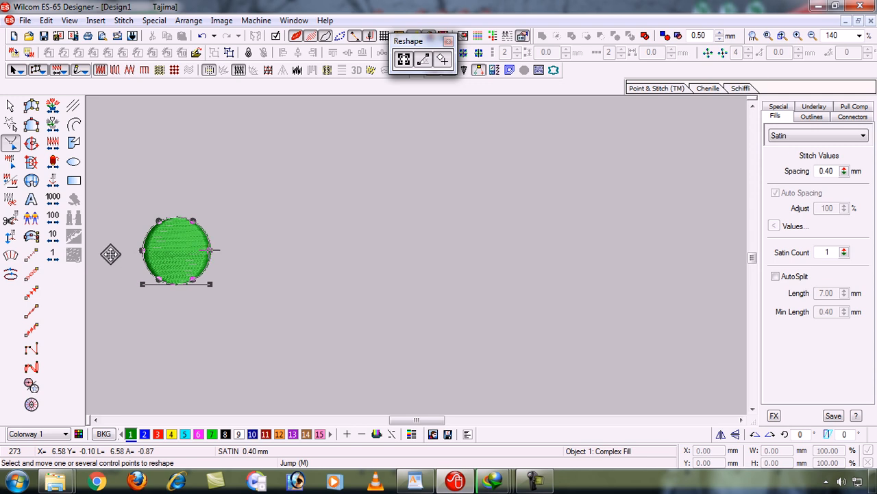
drag(115, 254, 142, 249)
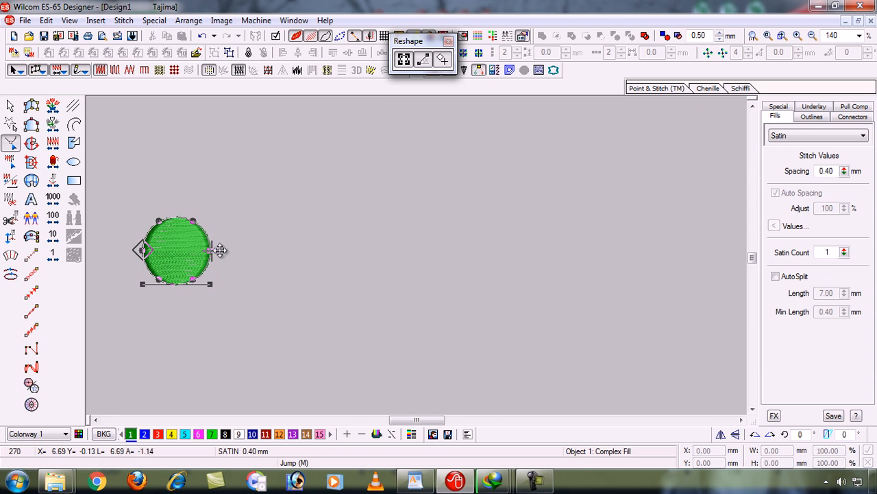
key(Escape)
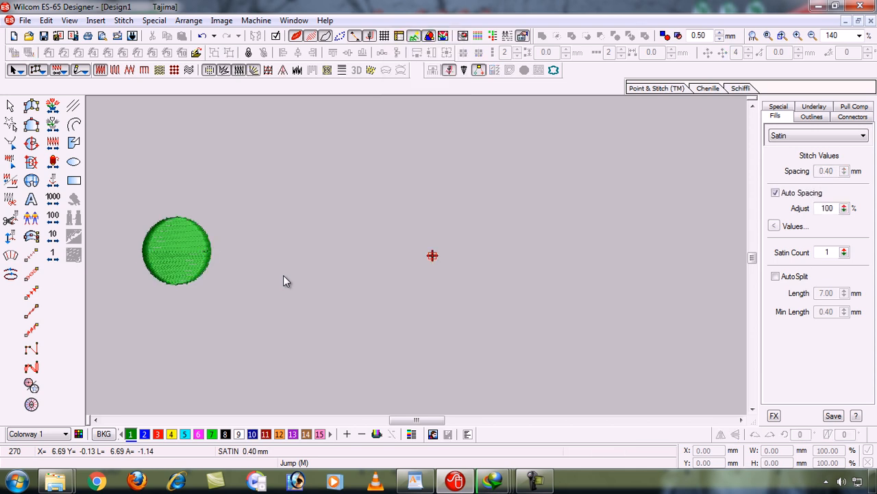
Check the first circle's entry and exit points in Reshape mode.
click(188, 254)
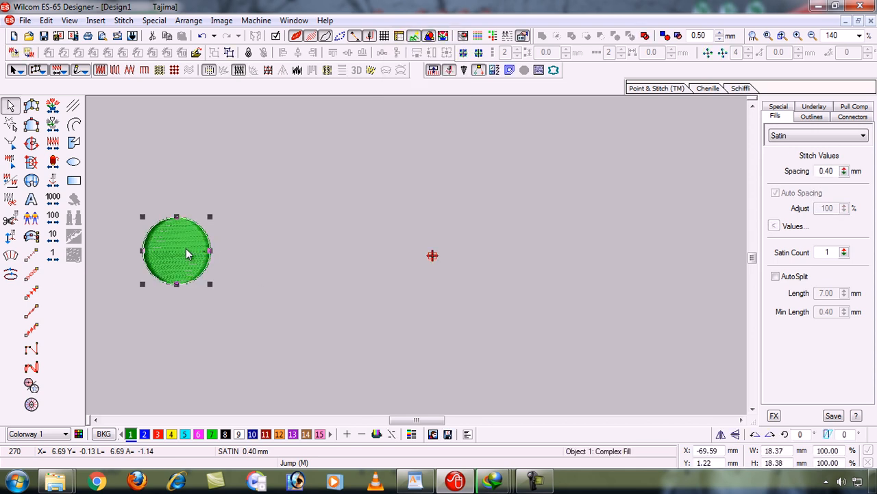
key(h)
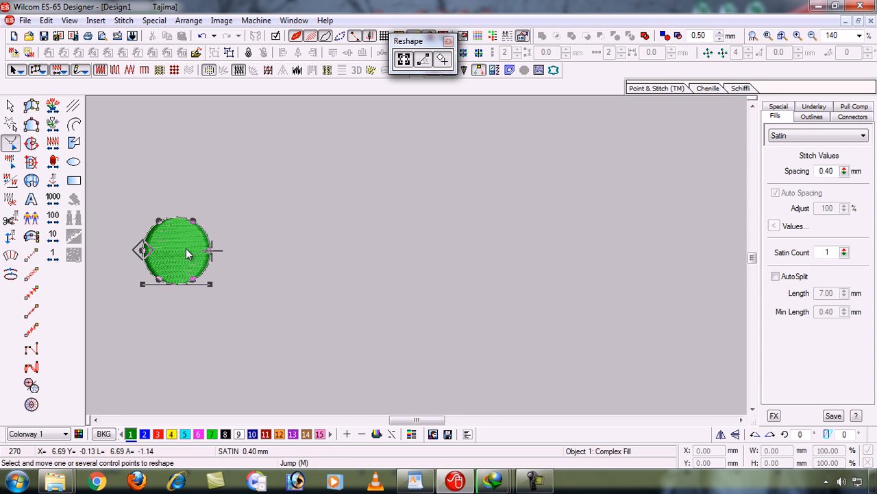
key(Escape)
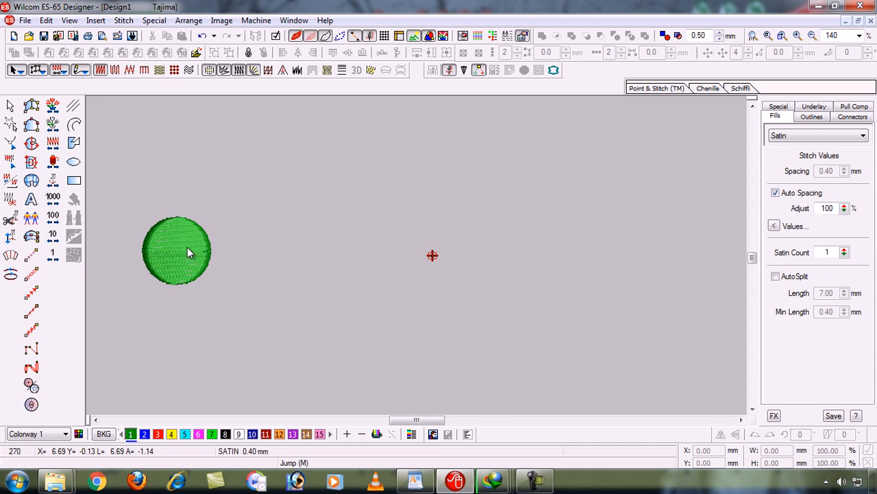
Draw a second circle outline of similar size between the green circle and the design origin.
click(73, 163)
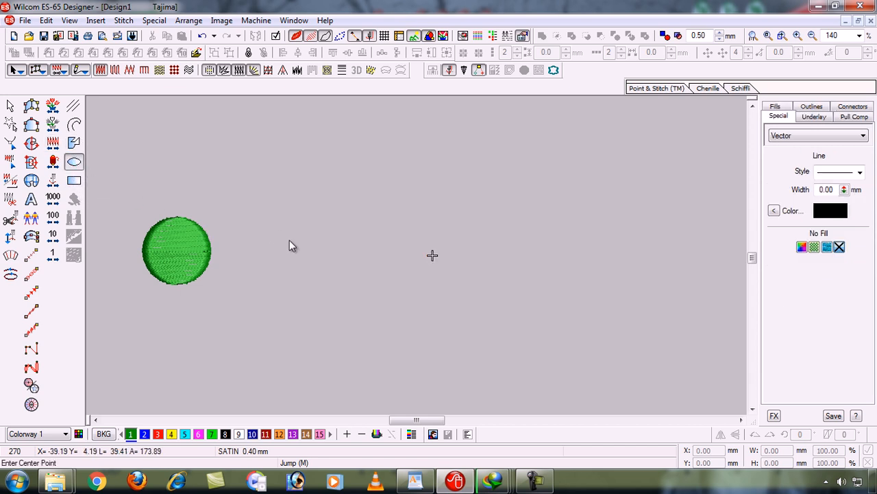
click(304, 260)
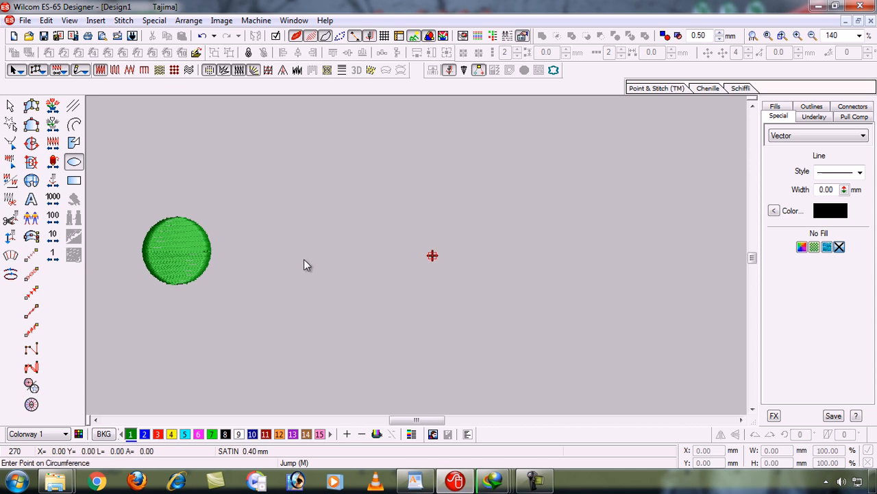
click(316, 294)
key(Return)
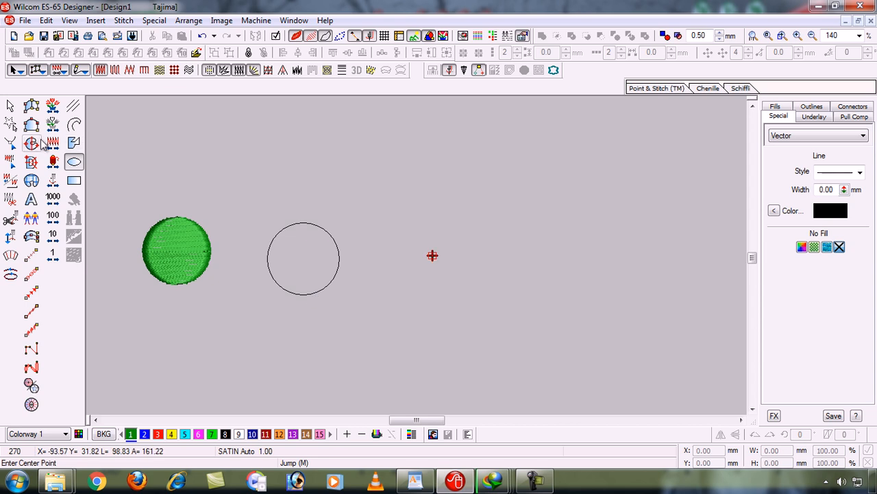
Fill the second circle with a satin Complex Fill and check its entry and exit points in Reshape mode.
click(11, 107)
click(31, 144)
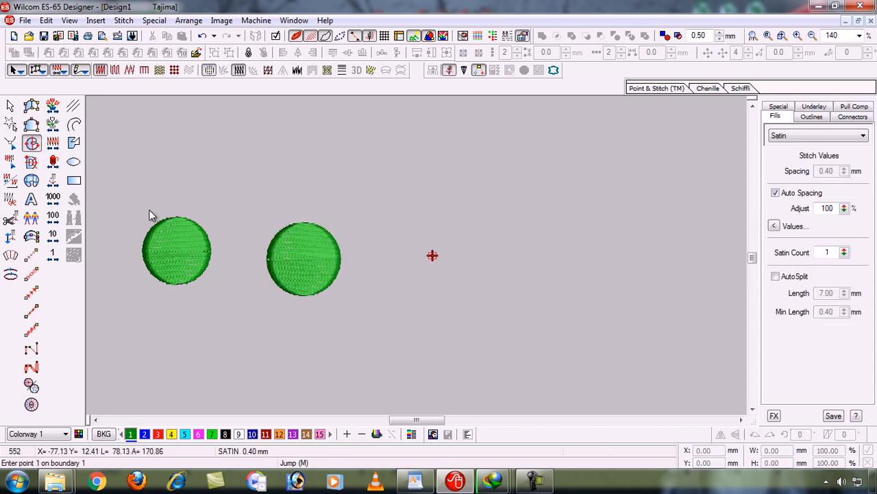
key(h)
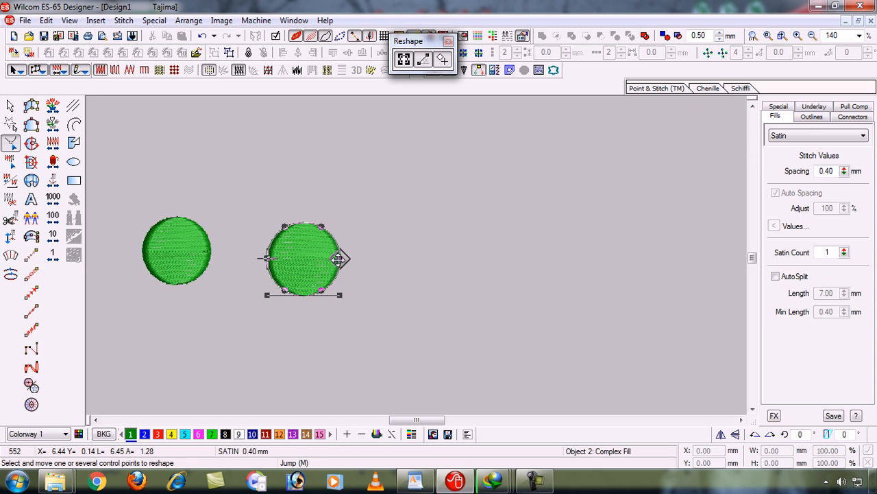
key(Escape)
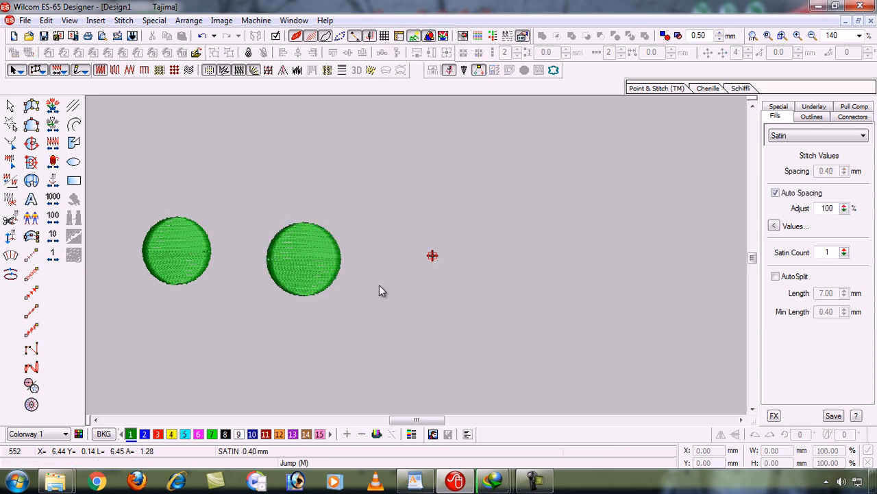
Turn off TrueView, travel from the design start through both circles' stitches in 1-stitch increments, and return to the start.
key(shift+t)
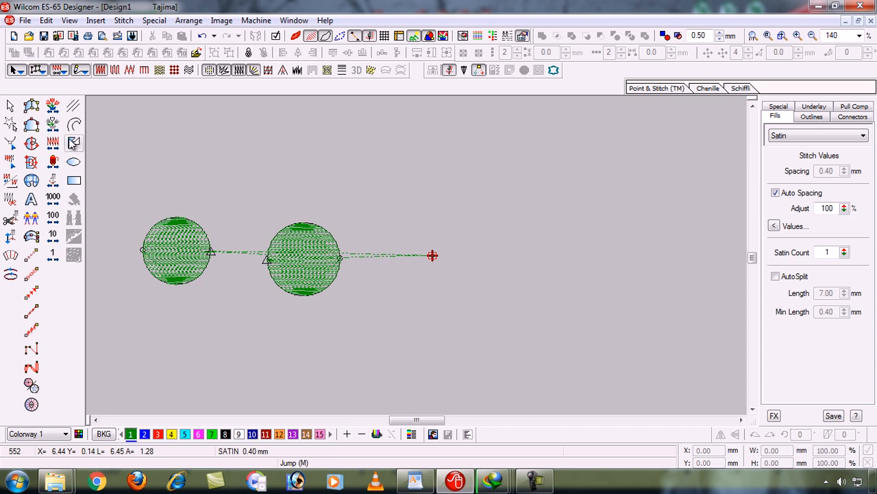
click(55, 108)
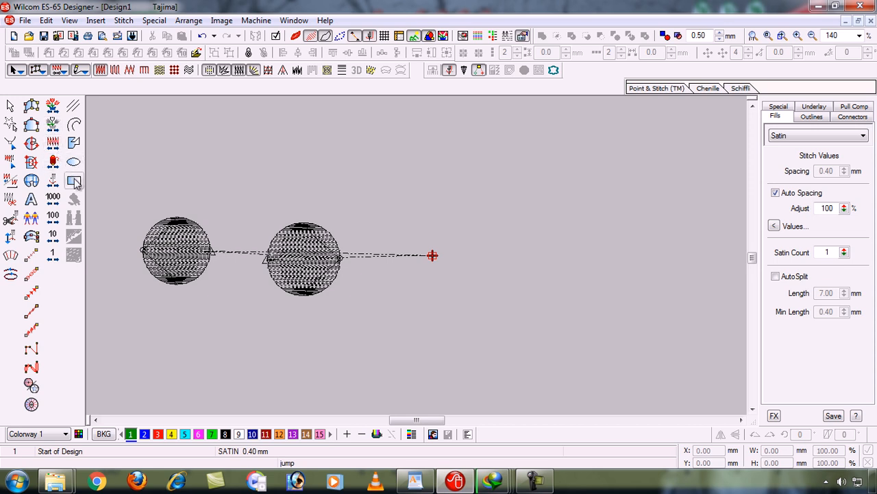
click(53, 255)
click(53, 255)
click(54, 256)
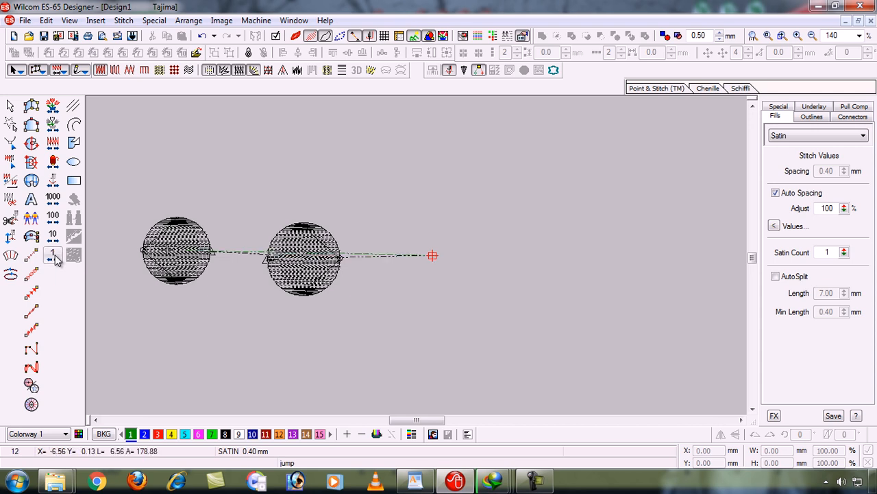
click(55, 256)
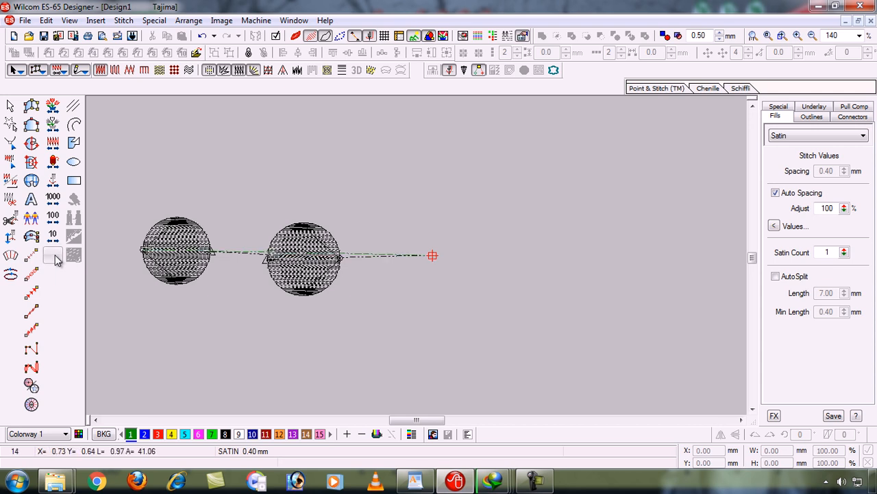
click(55, 257)
click(55, 257)
click(55, 257)
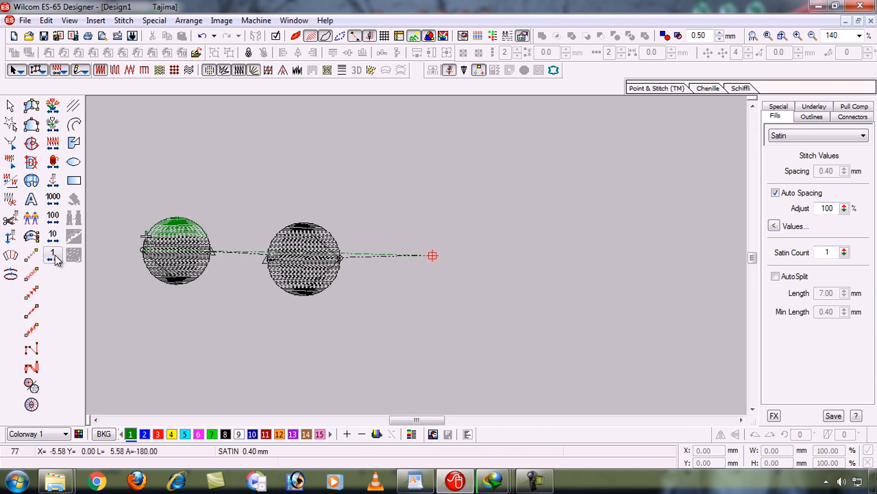
click(56, 259)
click(56, 259)
click(56, 260)
click(56, 260)
click(56, 259)
click(56, 259)
click(57, 259)
click(56, 260)
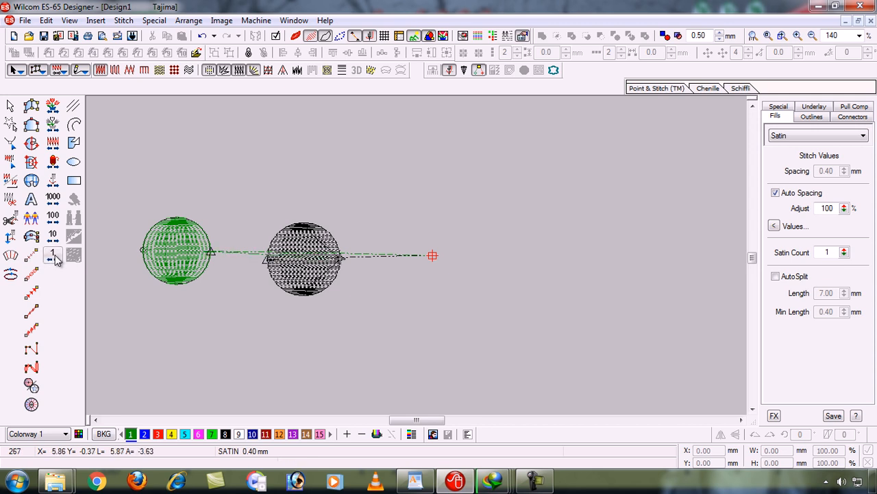
click(53, 256)
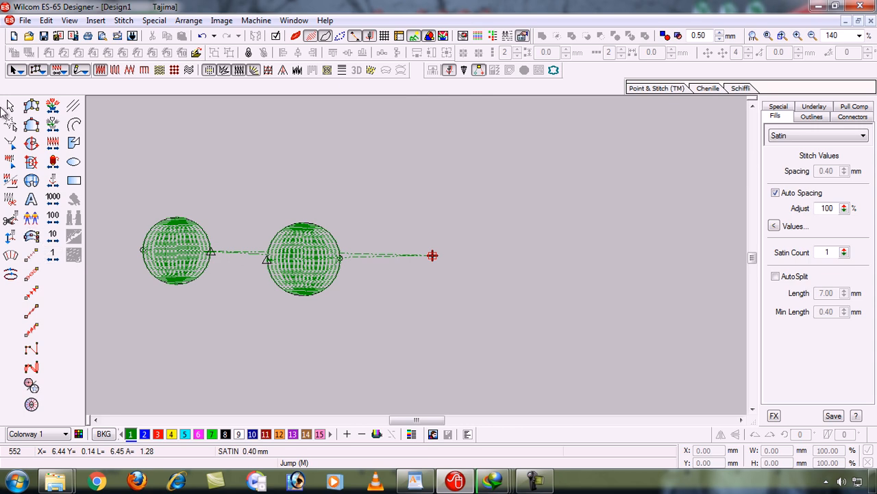
click(53, 107)
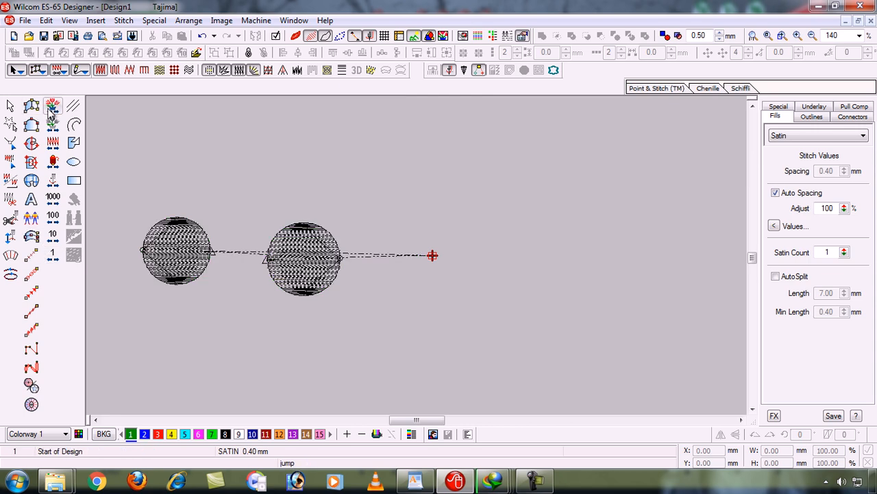
Reshape the second circle so its entry point is on its left edge and its exit point on its right edge.
click(182, 256)
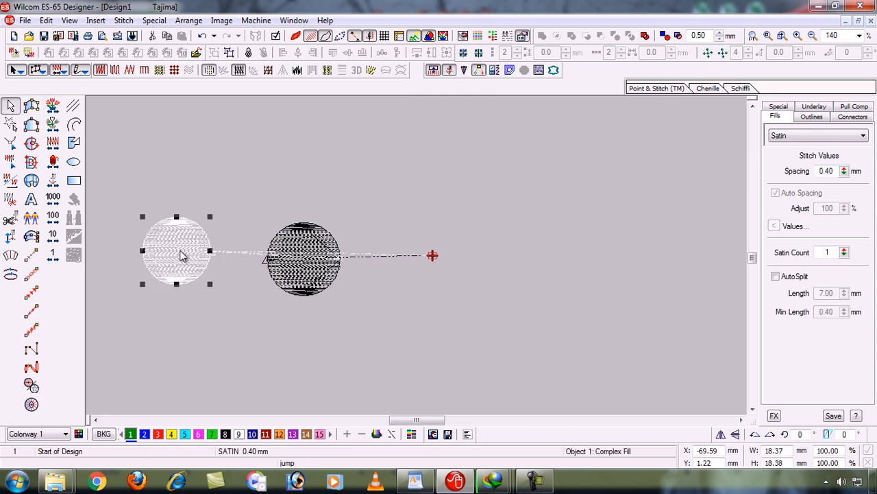
key(h)
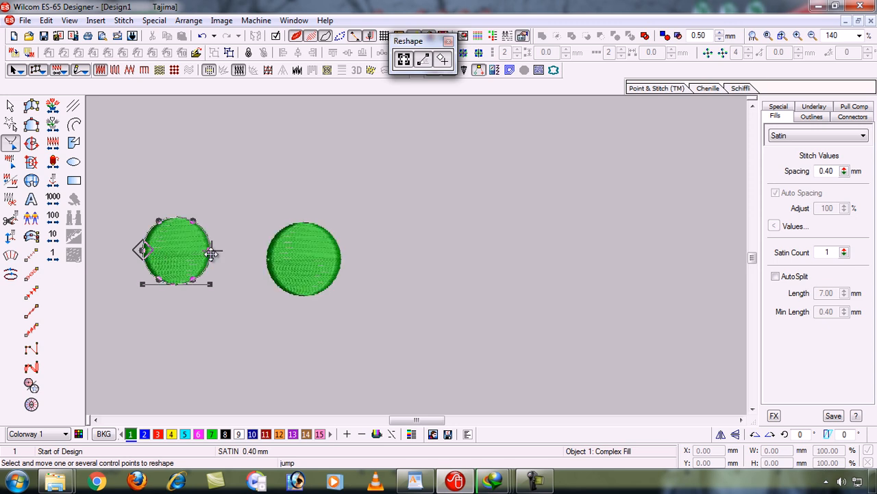
click(287, 261)
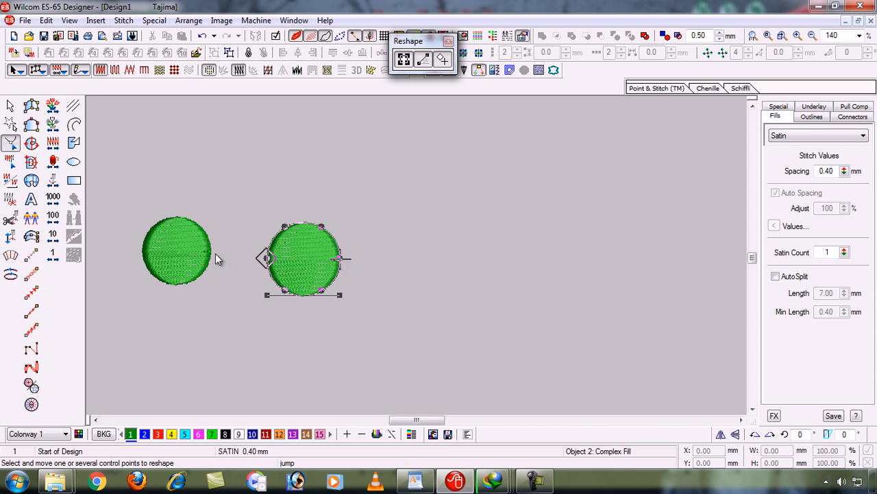
key(Escape)
Compare the entry and exit points of the first and second circles in Reshape mode.
click(198, 272)
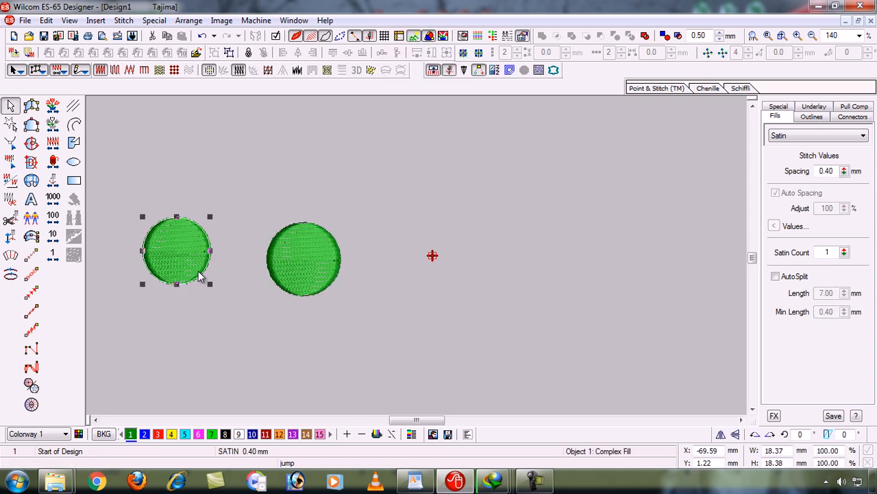
key(h)
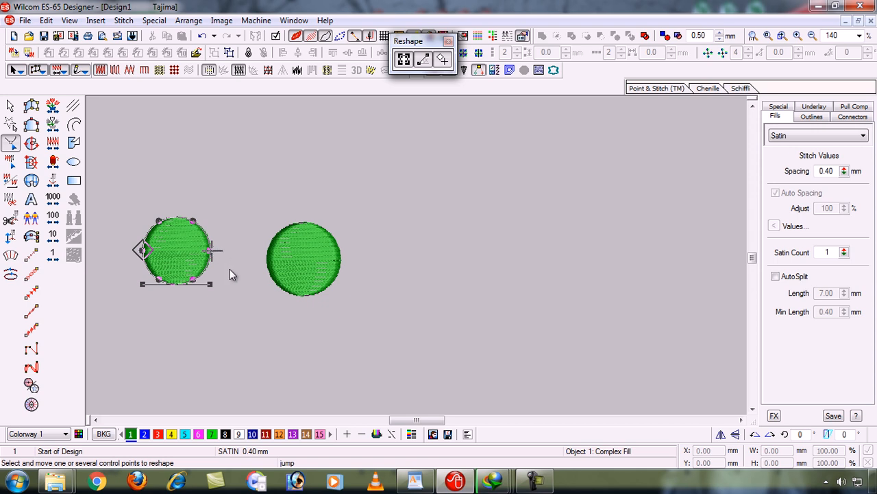
key(Escape)
click(291, 258)
key(h)
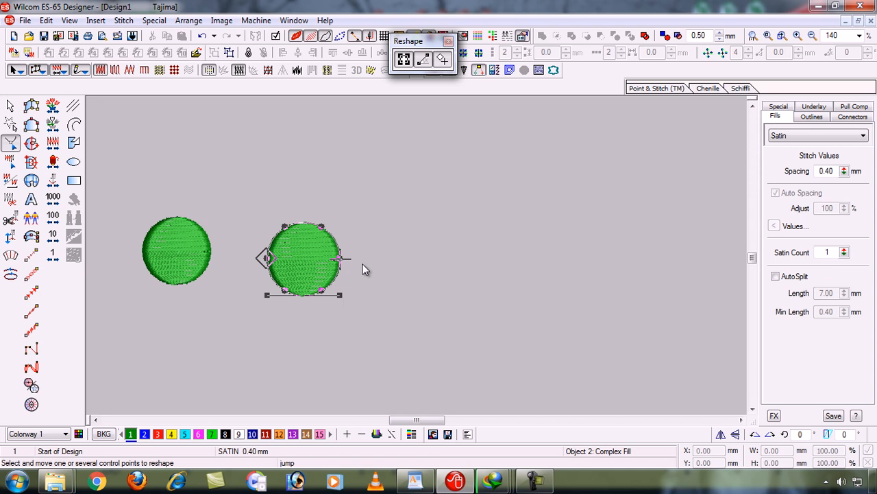
Change the fill of both circles from satin to Tatami.
key(Escape)
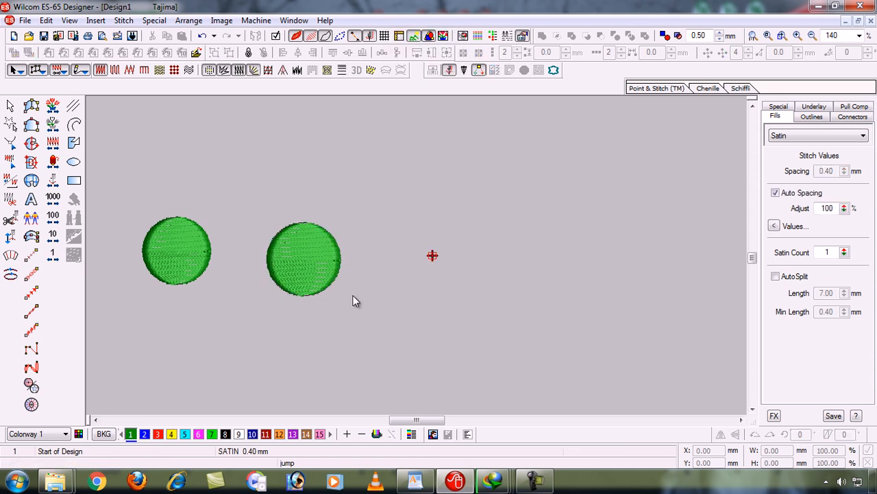
click(197, 251)
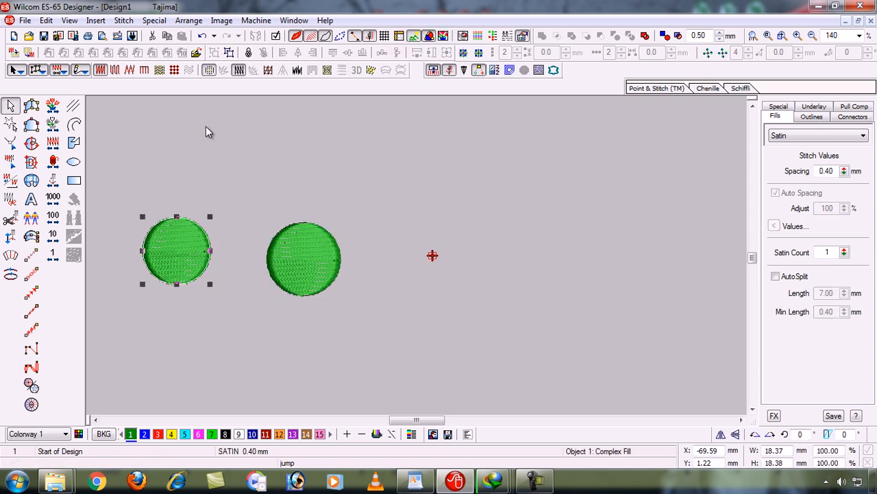
click(114, 70)
click(304, 255)
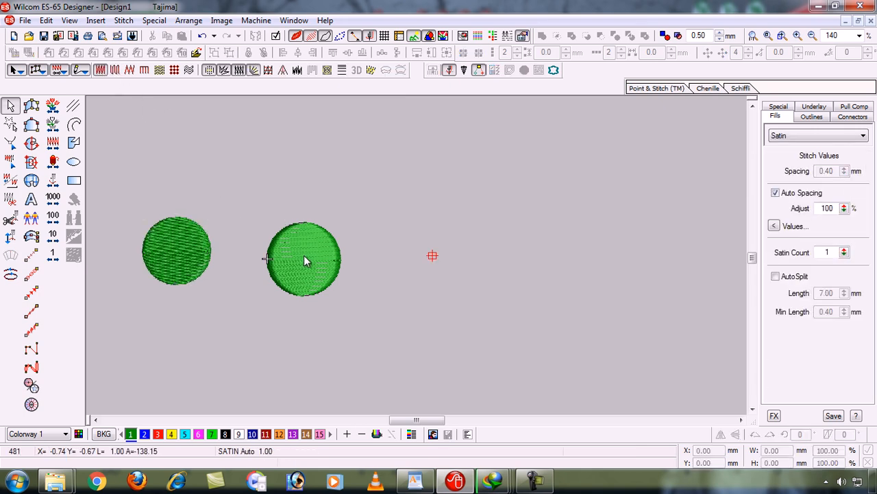
click(114, 70)
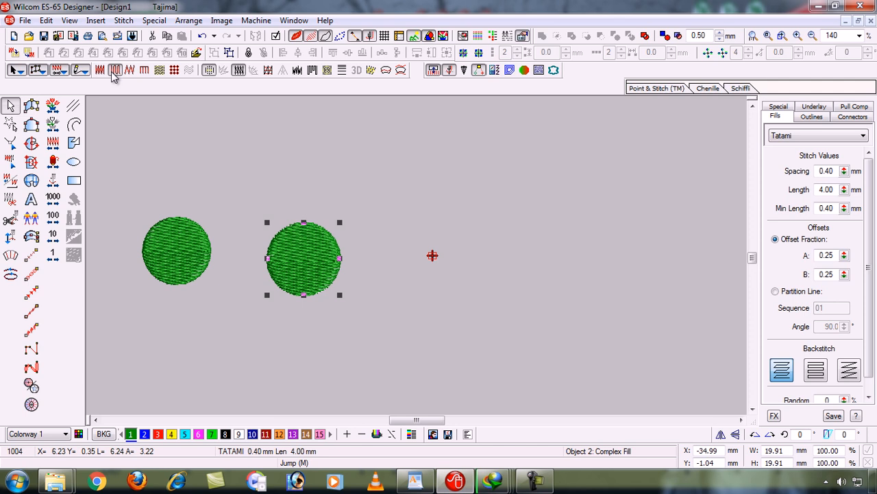
Turn off TrueView, clear the selection, and travel to the start of the design.
key(t)
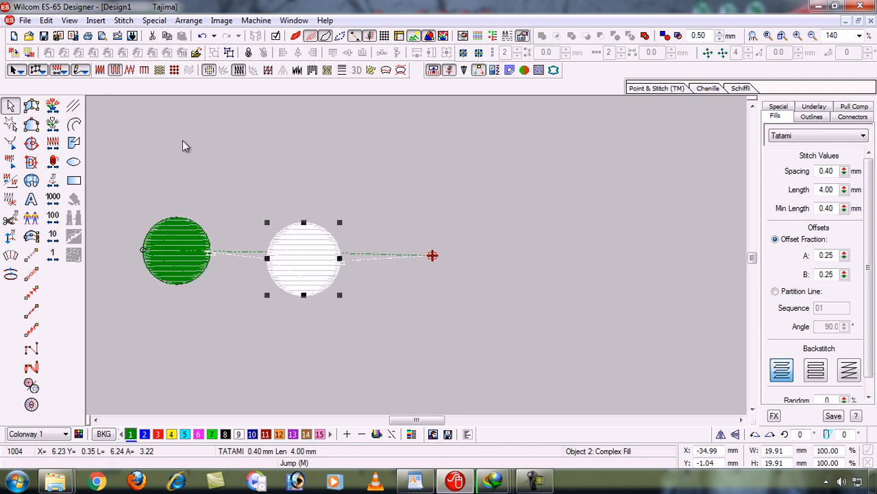
key(Escape)
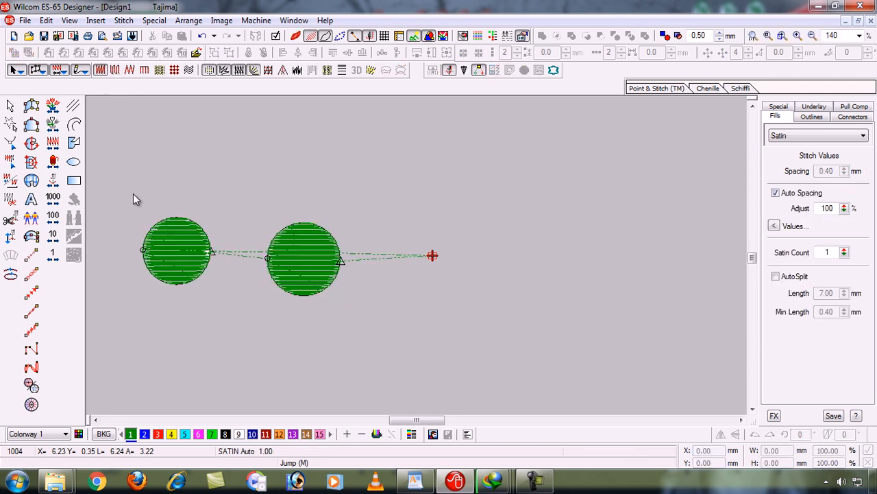
click(52, 106)
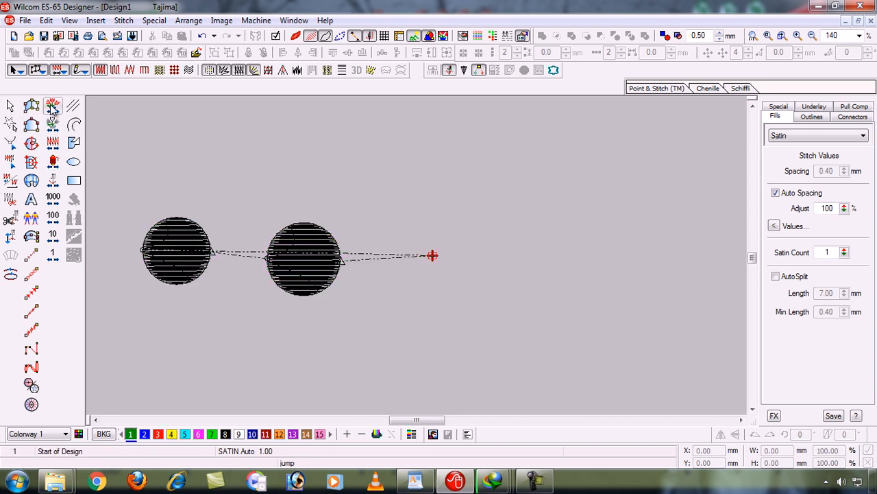
Travel forward and backward between the jumps in the two circles' stitching sequence.
click(55, 182)
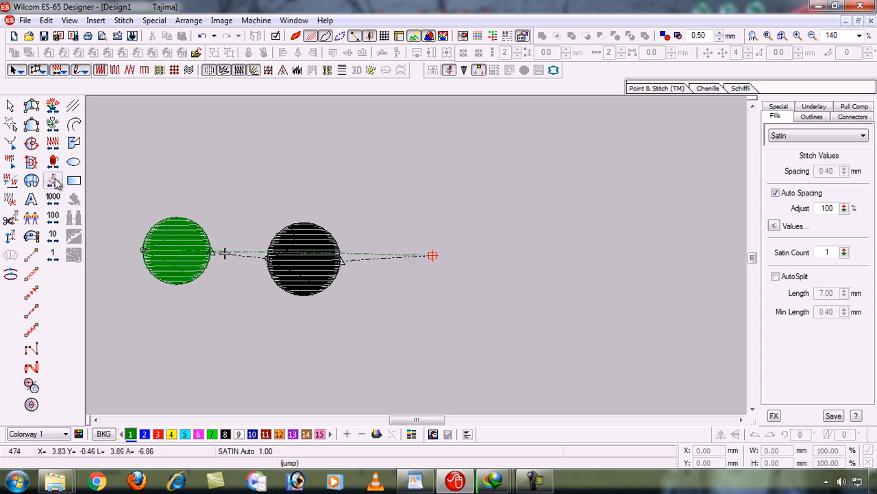
right_click(58, 183)
click(57, 183)
click(57, 183)
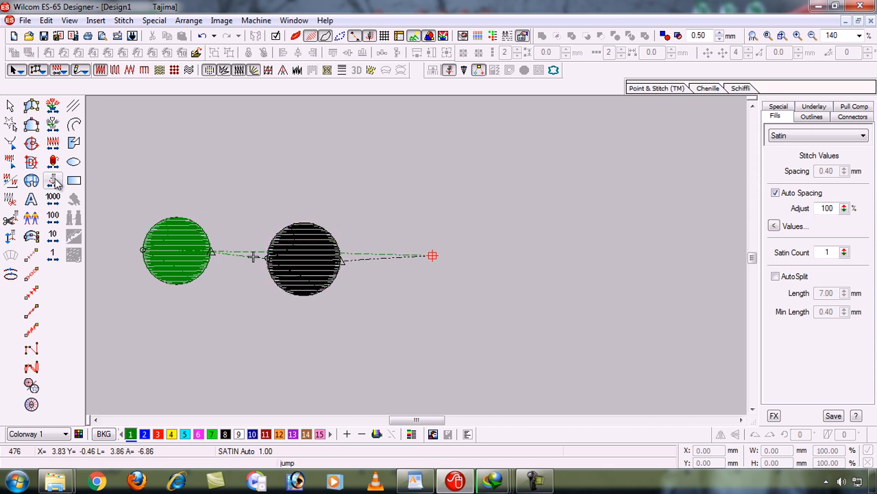
click(57, 183)
click(57, 183)
click(58, 183)
click(58, 183)
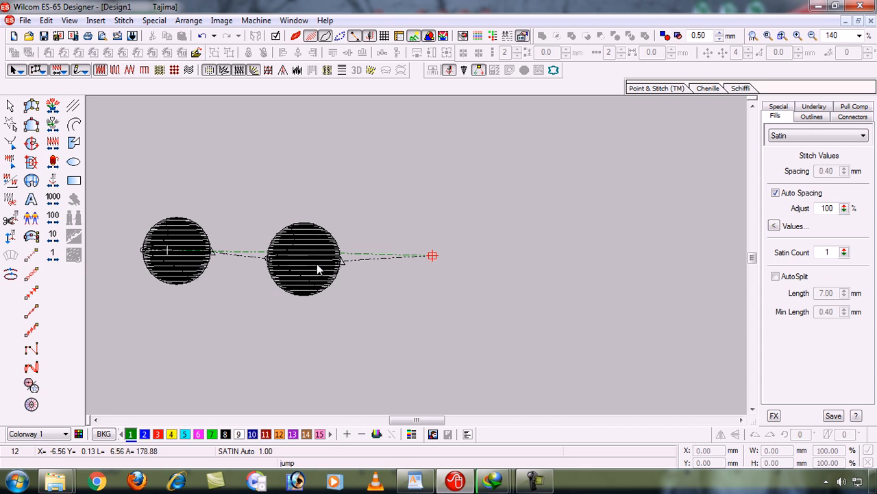
right_click(51, 186)
right_click(51, 186)
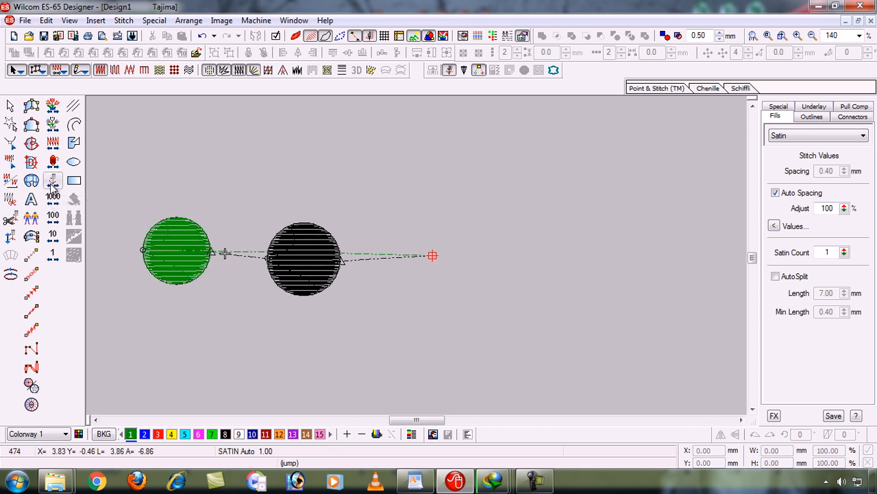
click(50, 186)
click(50, 186)
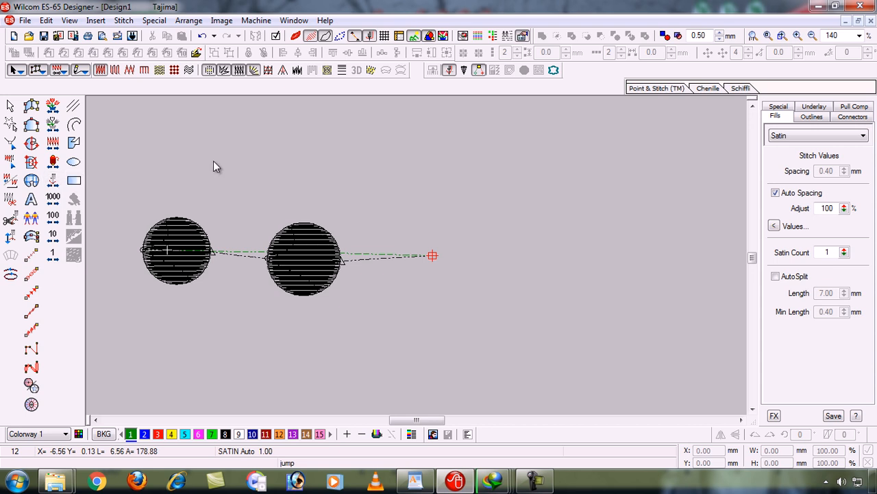
Turn TrueView back on and draw a circle outline about 9 mm across above the first large circle.
key(t)
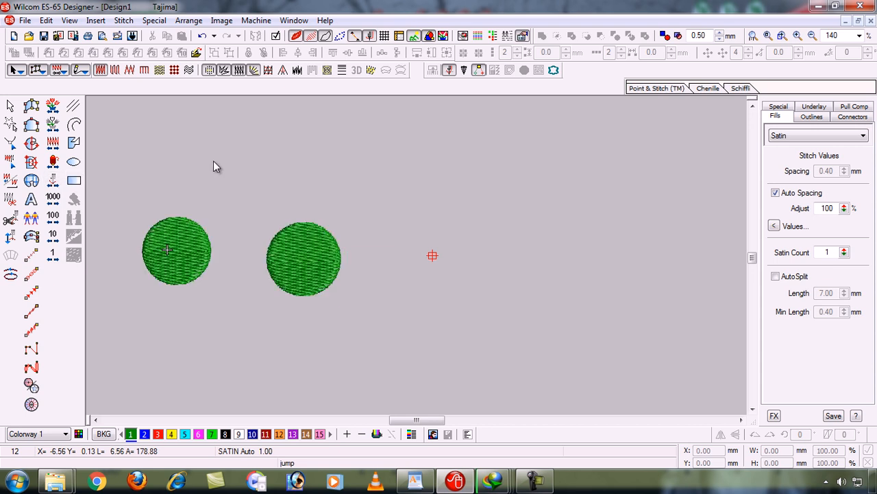
click(74, 161)
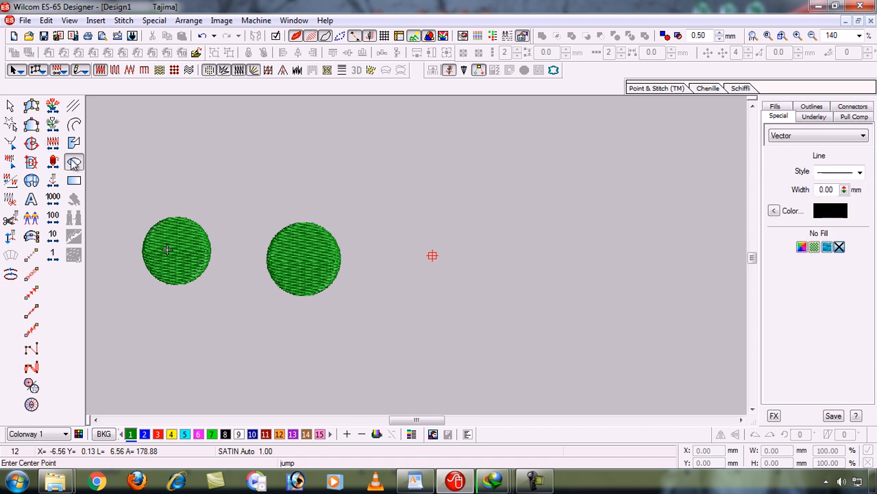
click(181, 133)
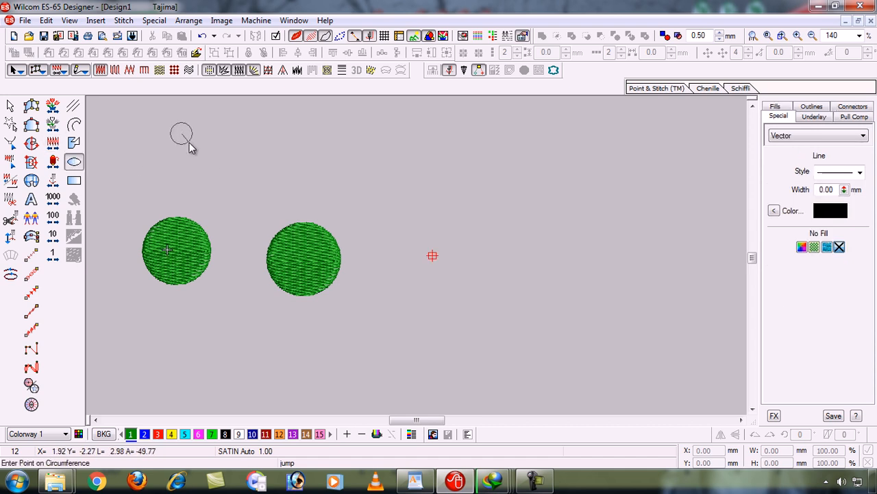
click(191, 147)
key(Return)
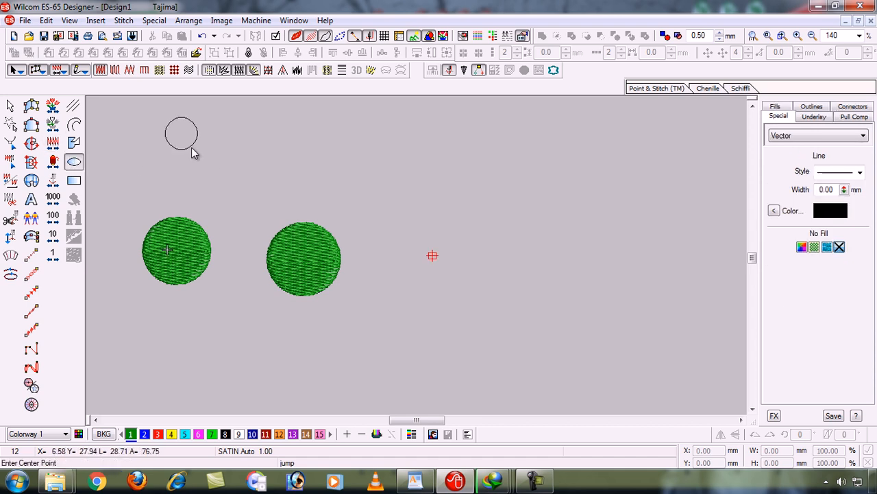
click(10, 104)
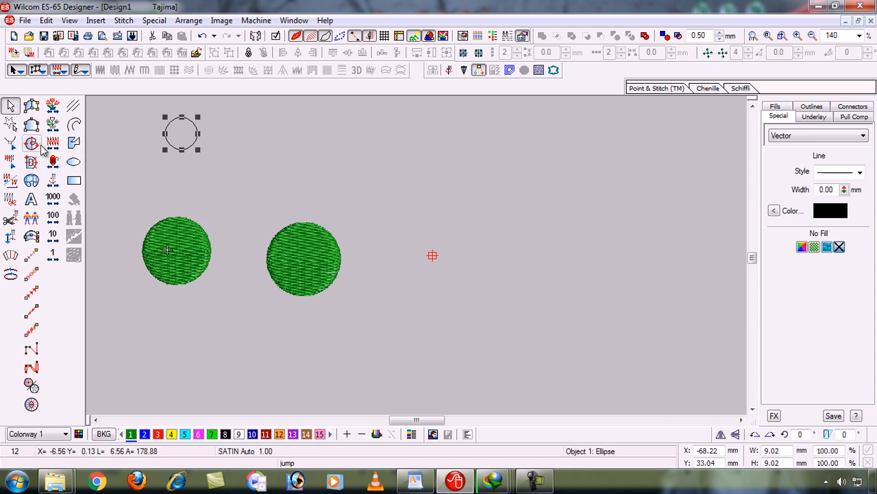
Convert the small circle outline to a Complex Fill with Tatami stitching.
click(31, 143)
key(Return)
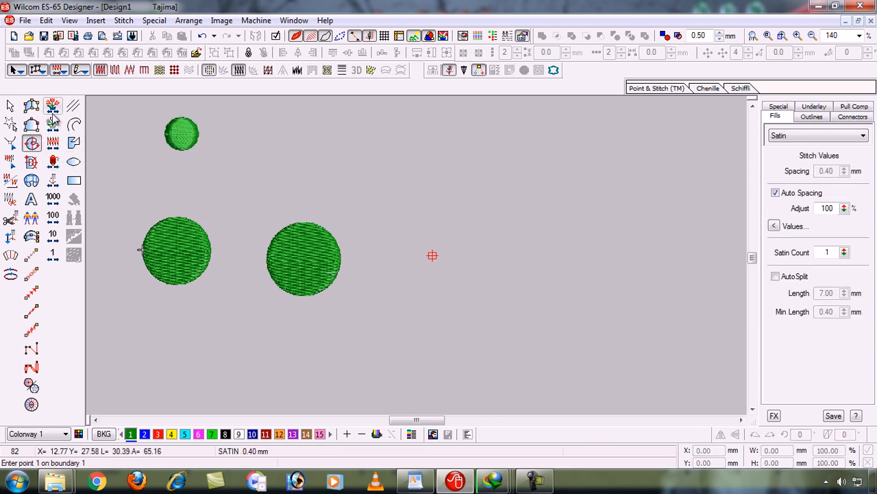
click(10, 105)
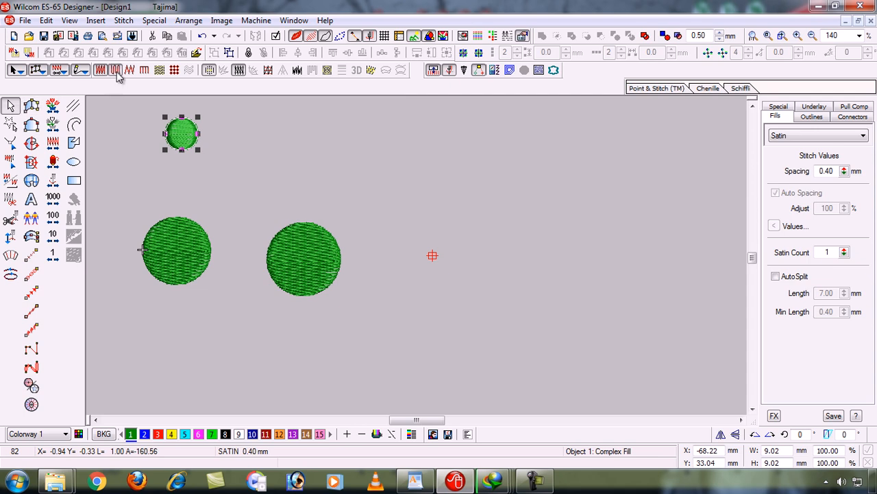
click(154, 198)
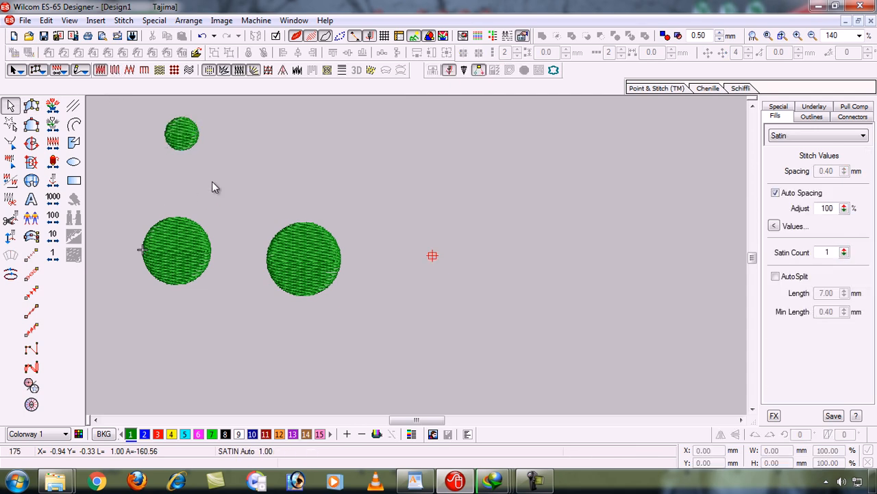
Duplicate the small circle three times to form a row of four, and delete the two large circles.
drag(184, 139, 292, 140)
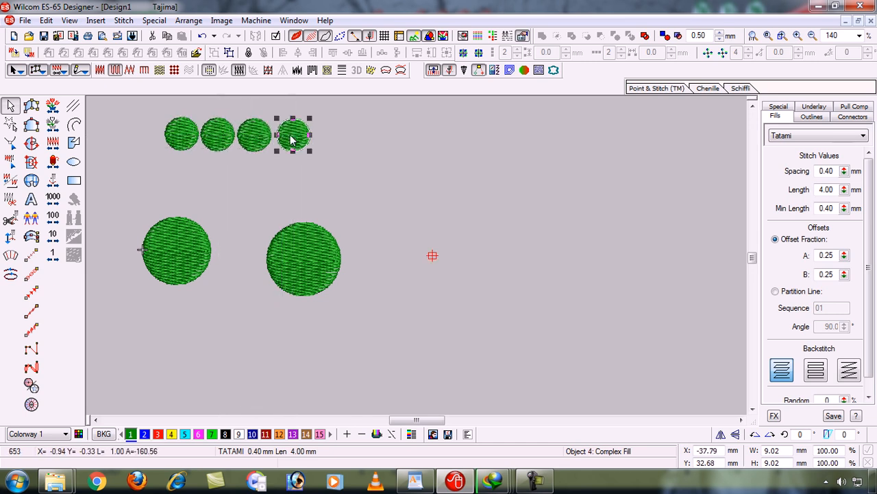
click(327, 185)
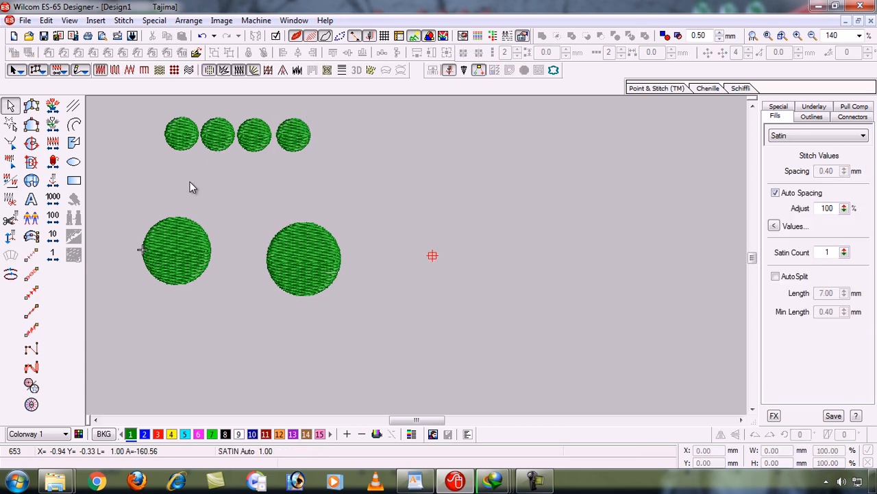
drag(122, 194, 392, 318)
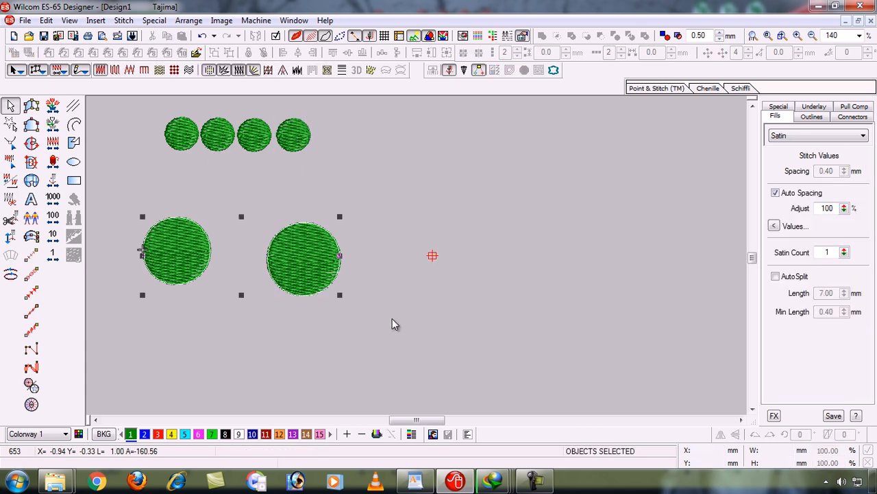
key(Delete)
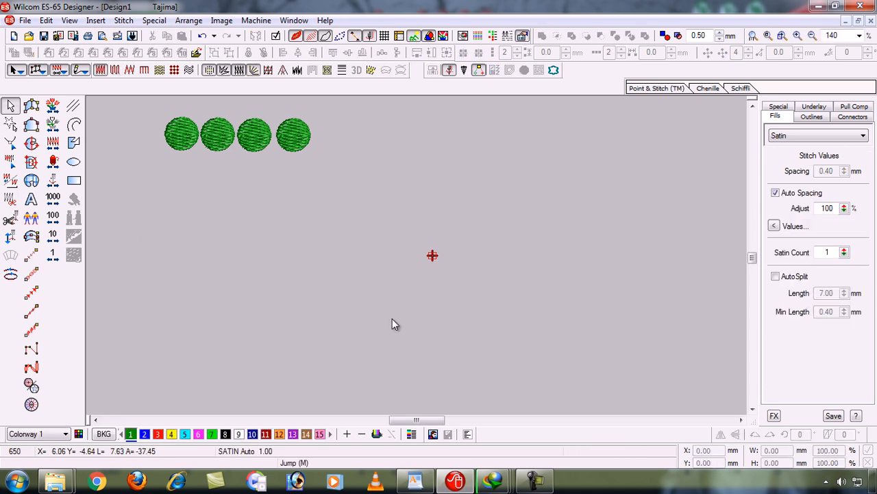
Turn off TrueView and examine the stitch connections between the four small circles.
key(b)
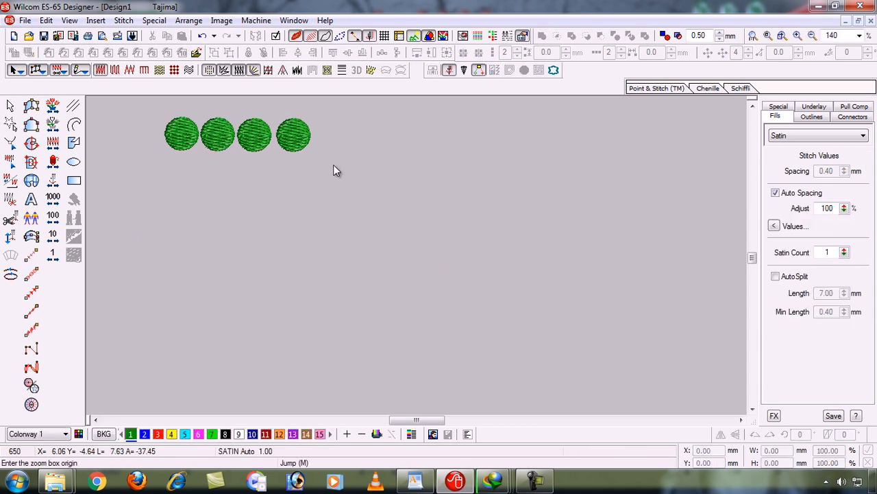
drag(227, 113, 246, 175)
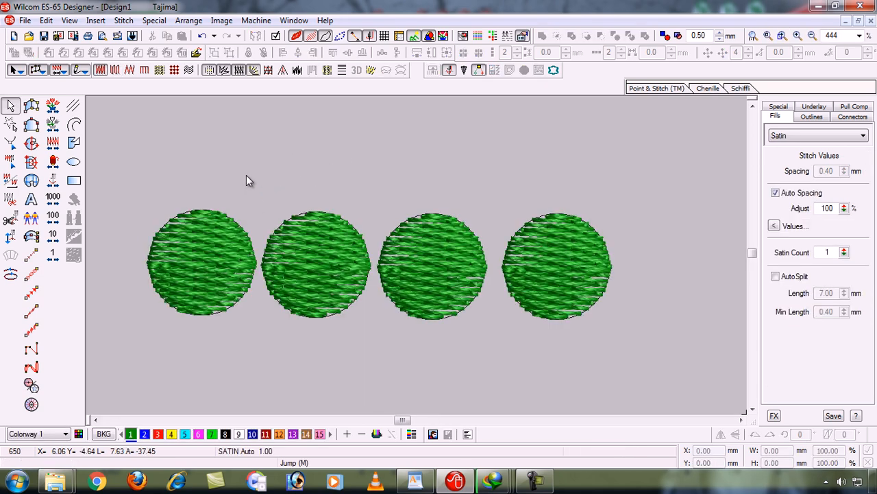
key(t)
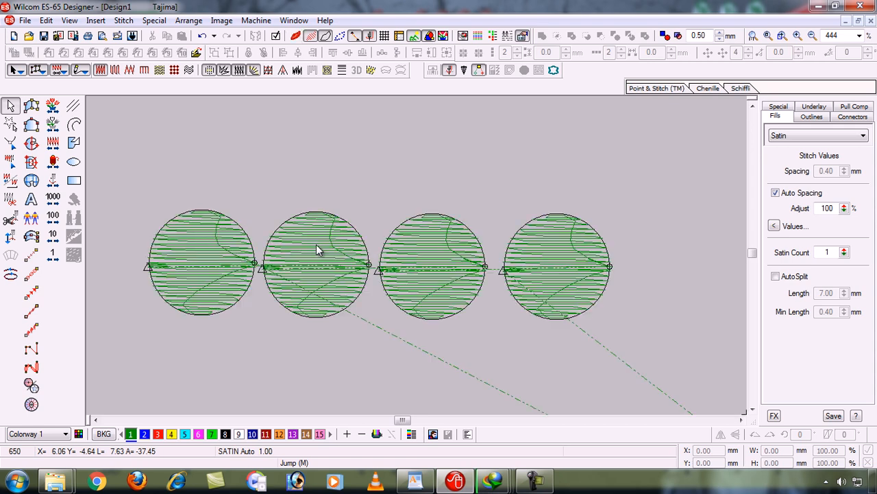
click(218, 254)
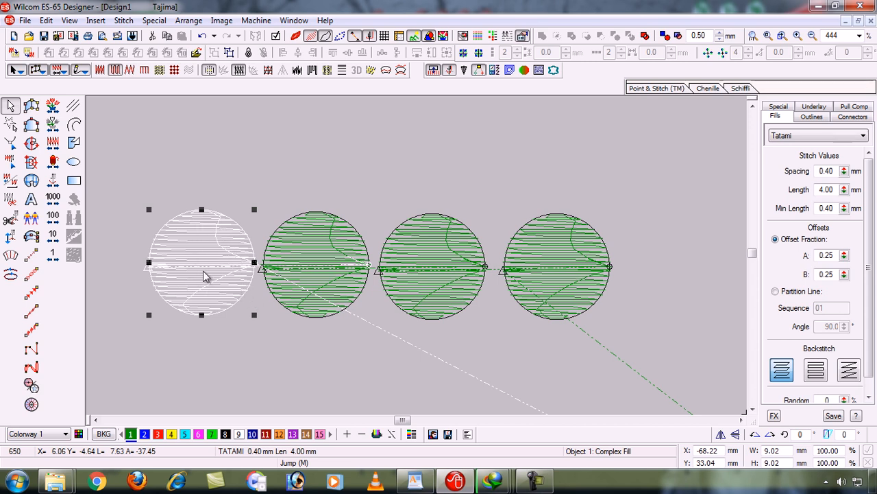
click(333, 342)
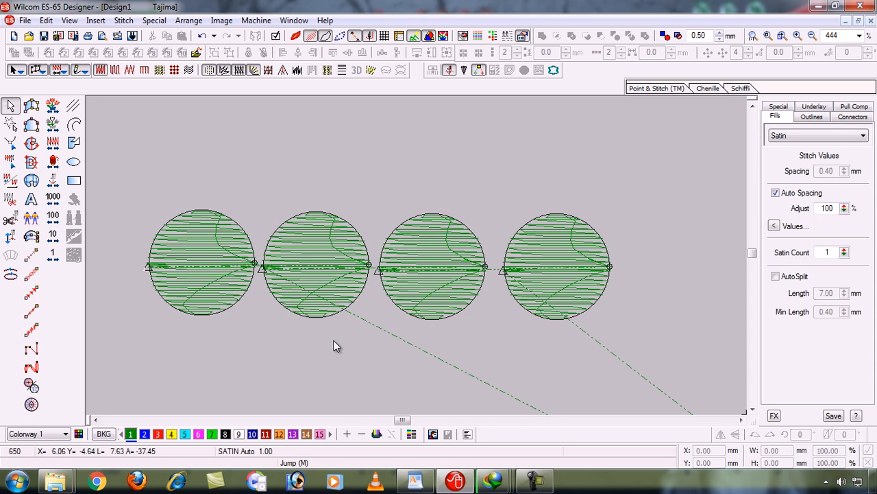
Reshape the first small circle so its entry point is at its upper-left control point and its exit point at the lower-right one.
click(224, 268)
key(h)
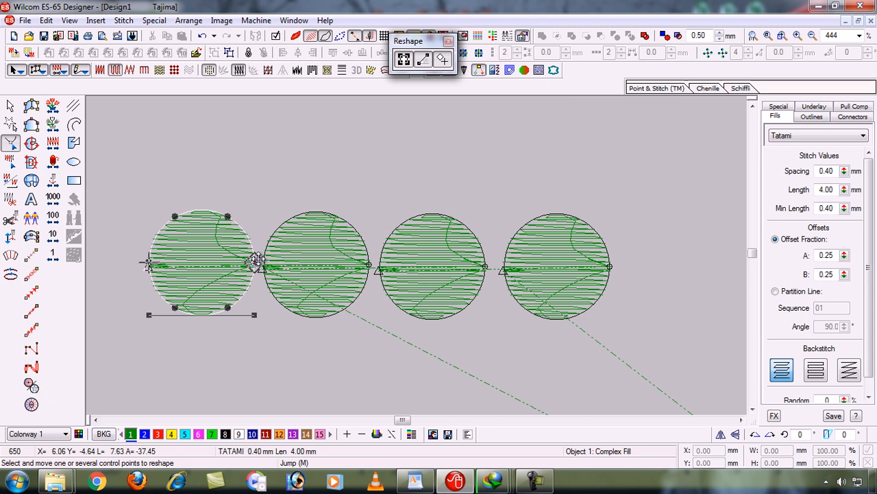
click(175, 217)
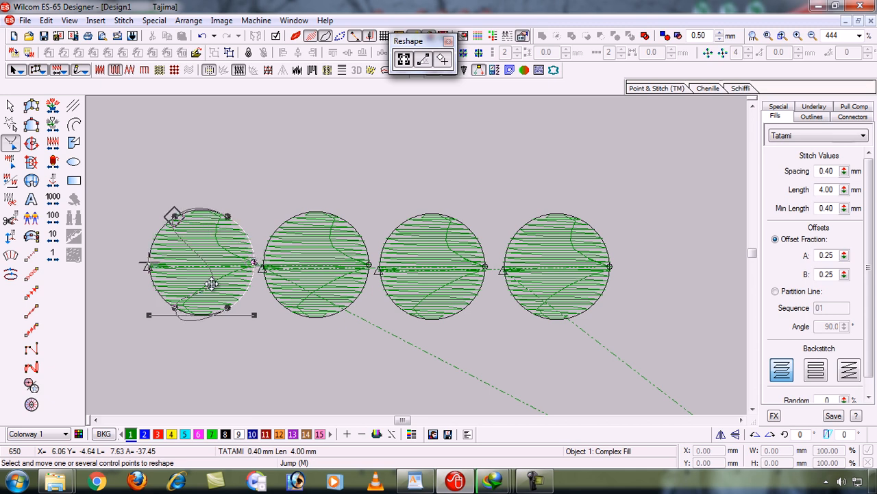
click(255, 263)
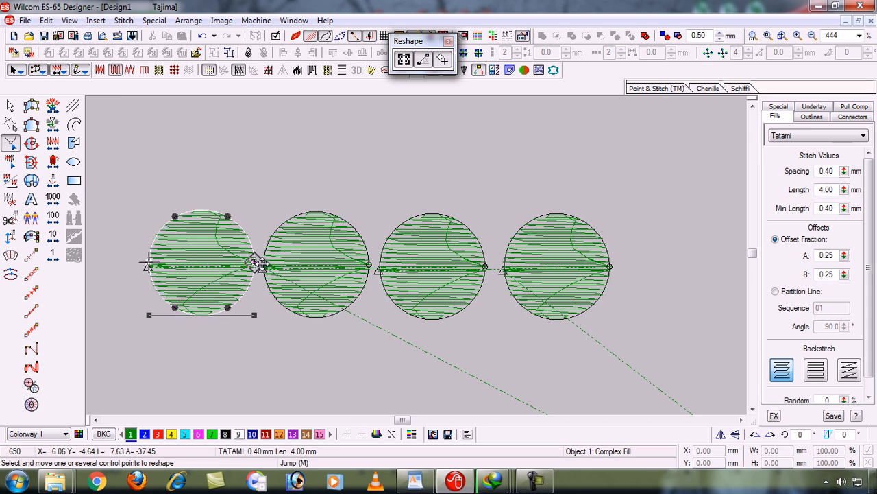
click(174, 216)
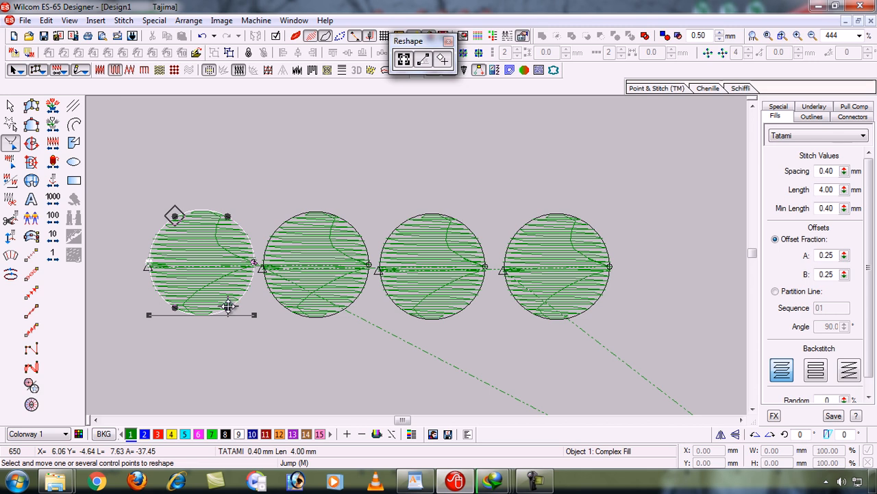
key(Return)
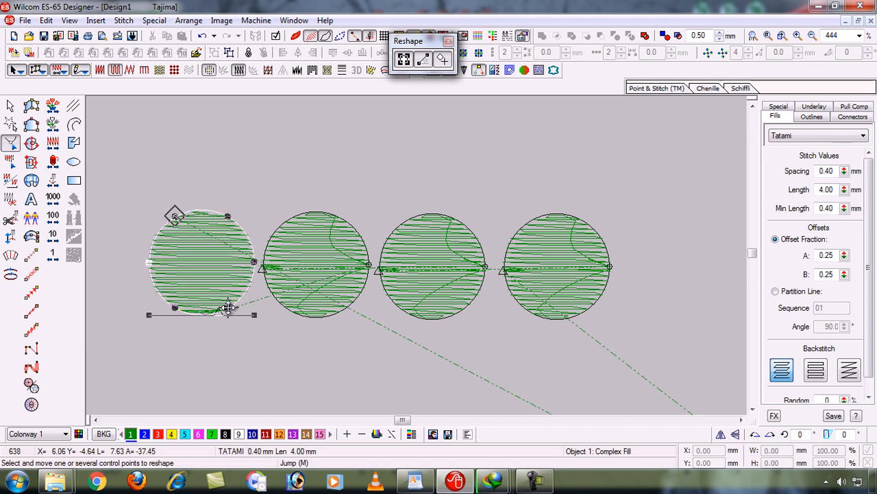
key(Escape)
Reshape the second circle so its entry point is at its lower-left control point and its exit point at the upper-right one.
click(325, 266)
key(h)
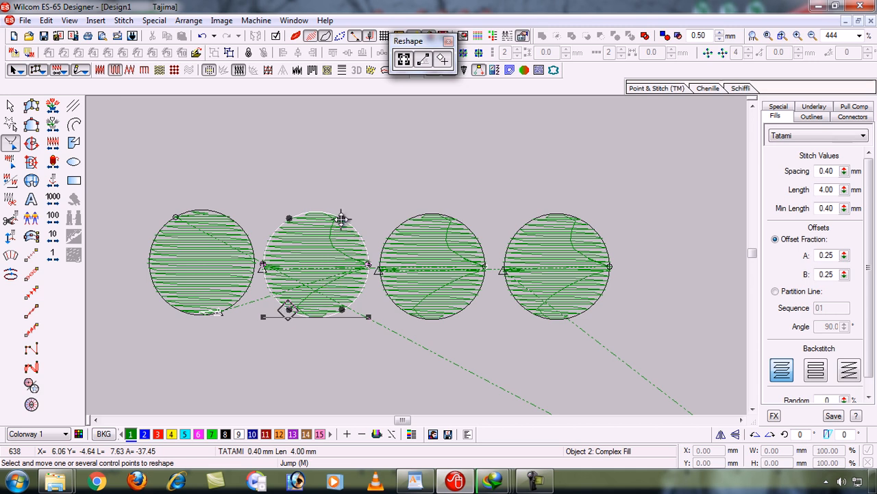
click(341, 219)
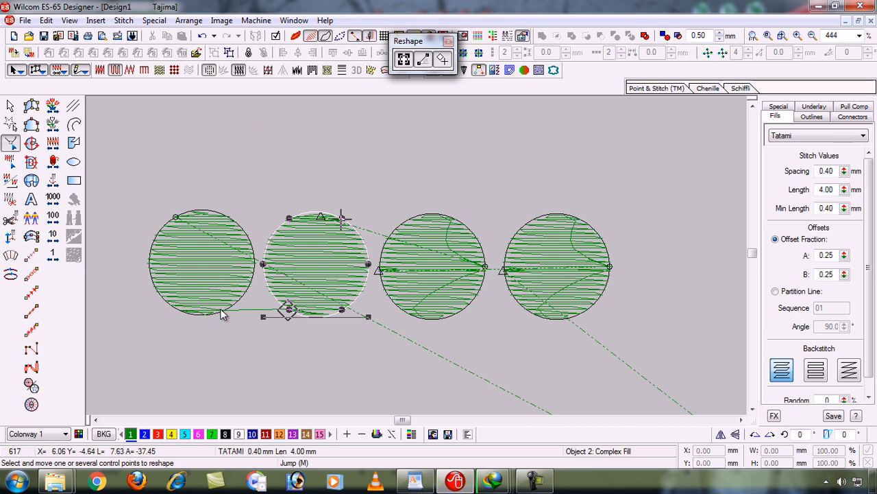
key(Escape)
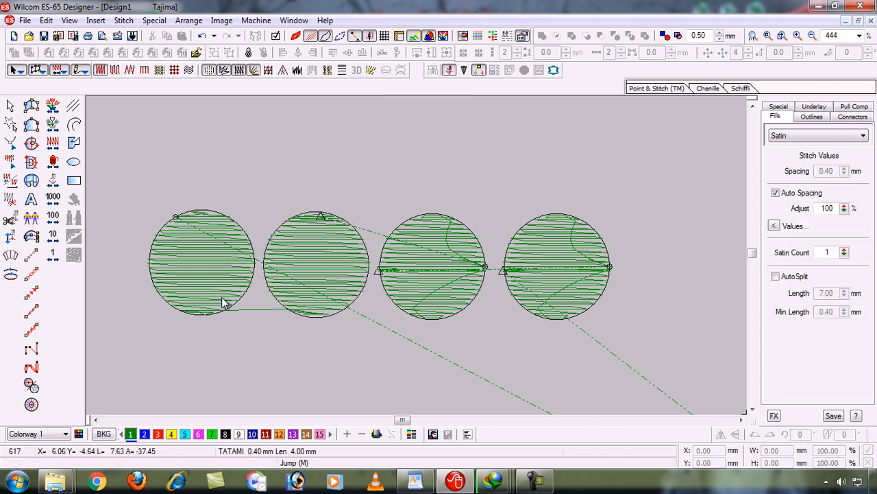
Inspect the entry and exit points of the first and second circles in Reshape mode.
click(221, 305)
key(h)
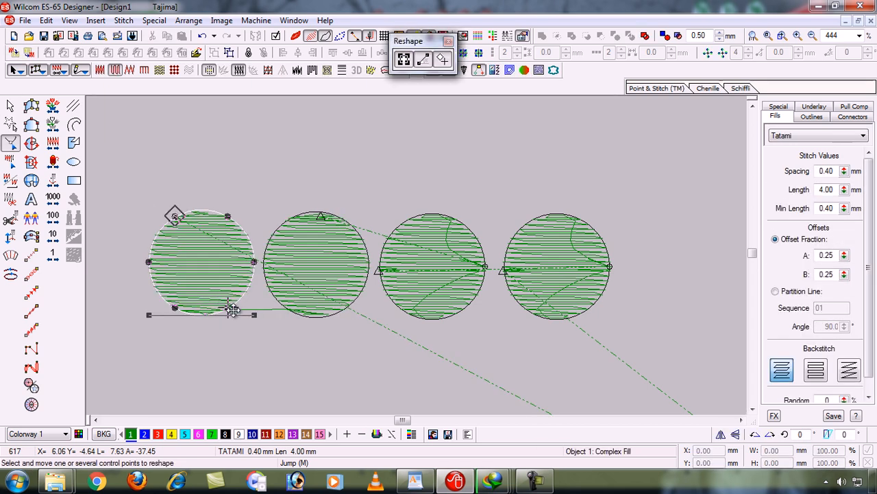
key(Escape)
key(Escape)
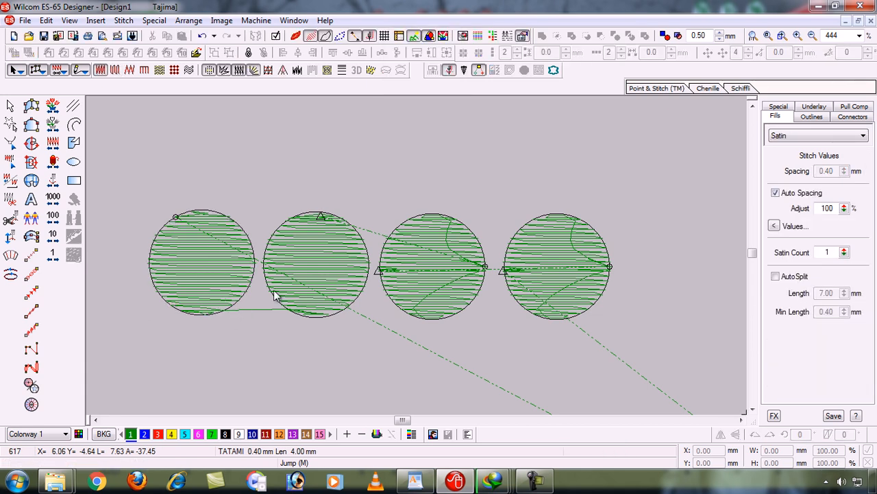
click(292, 294)
key(h)
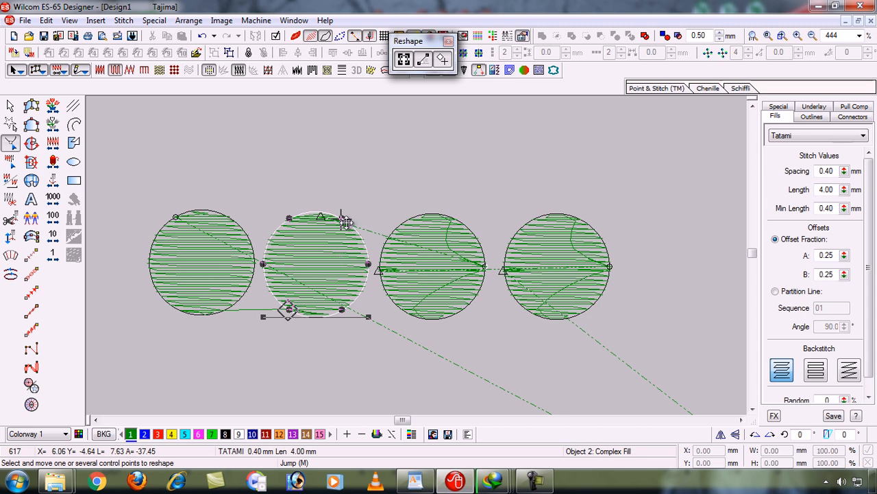
Reshape the third circle so its entry point is at its upper-left control point and its exit point at the lower-right one.
click(404, 232)
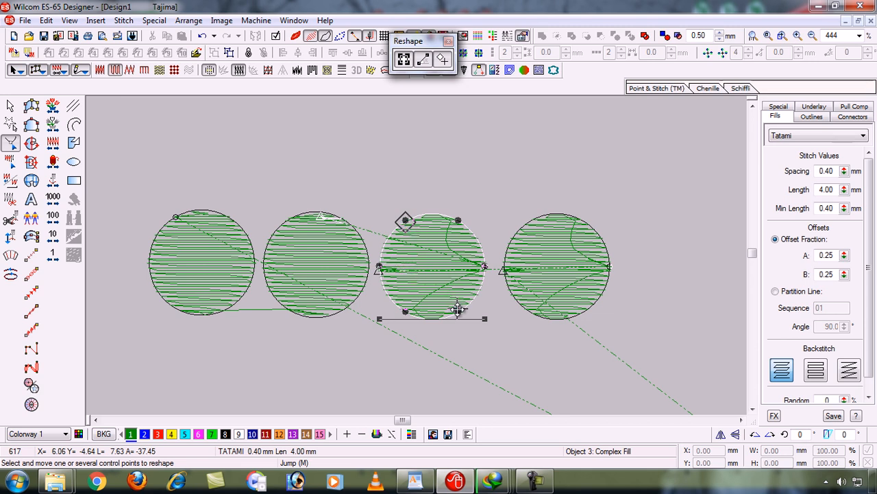
key(Return)
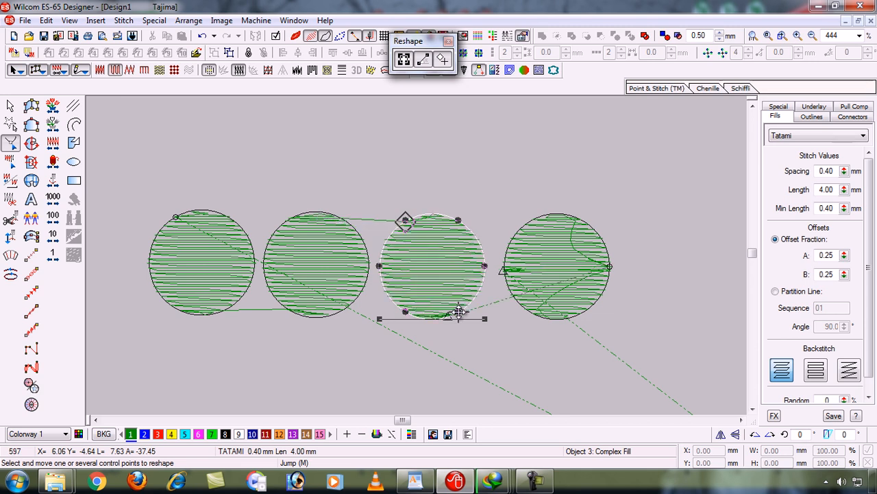
key(Escape)
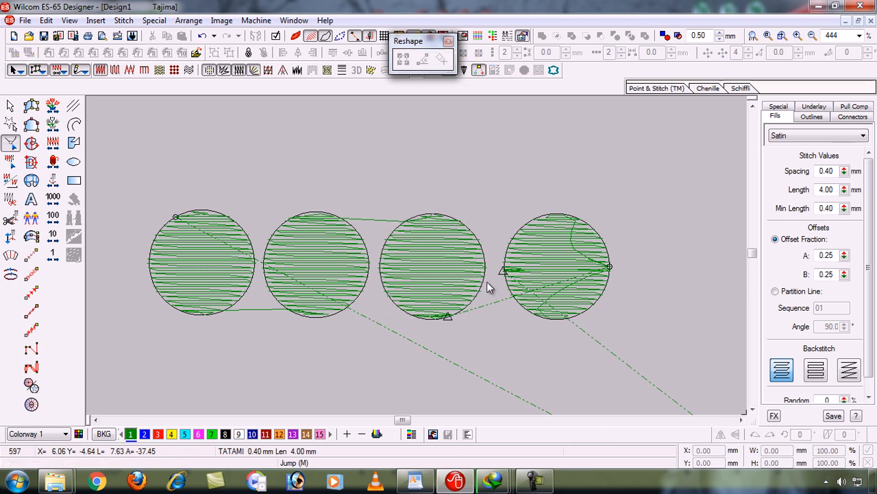
Reshape the fourth circle so its entry point is at its lower-left control point and its exit point at the upper-right one.
click(547, 270)
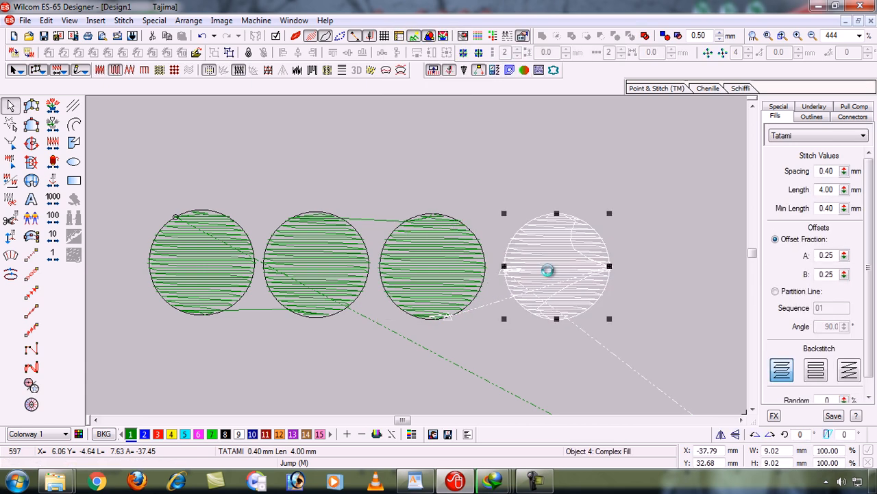
key(h)
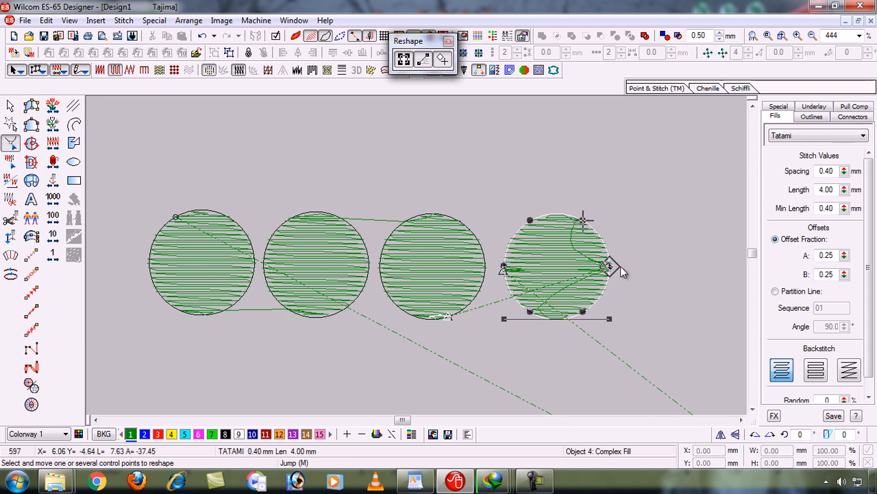
click(531, 309)
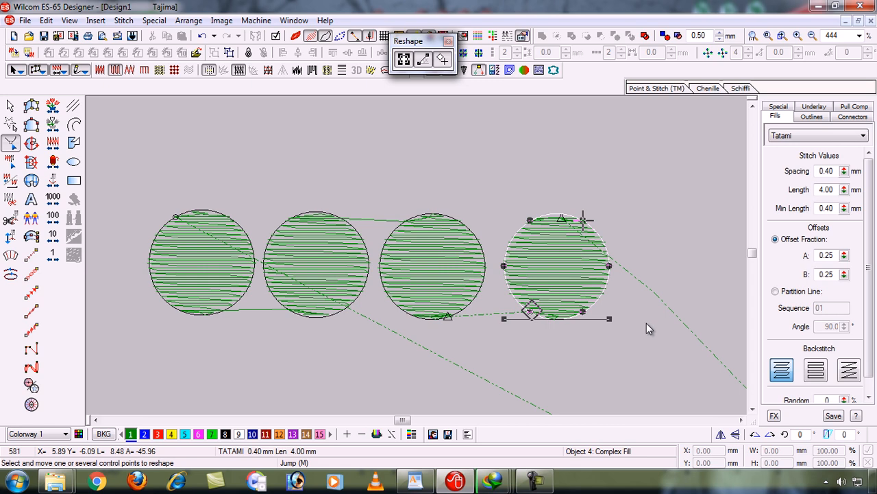
click(628, 355)
click(459, 290)
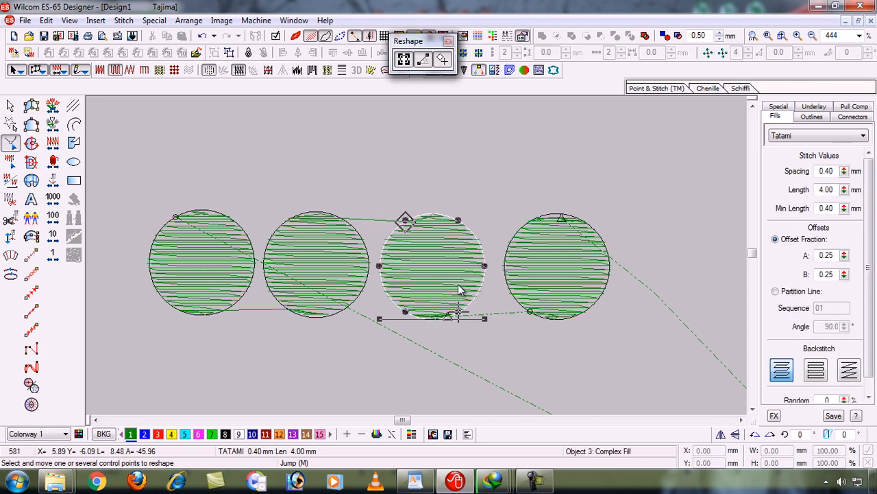
click(499, 316)
key(Escape)
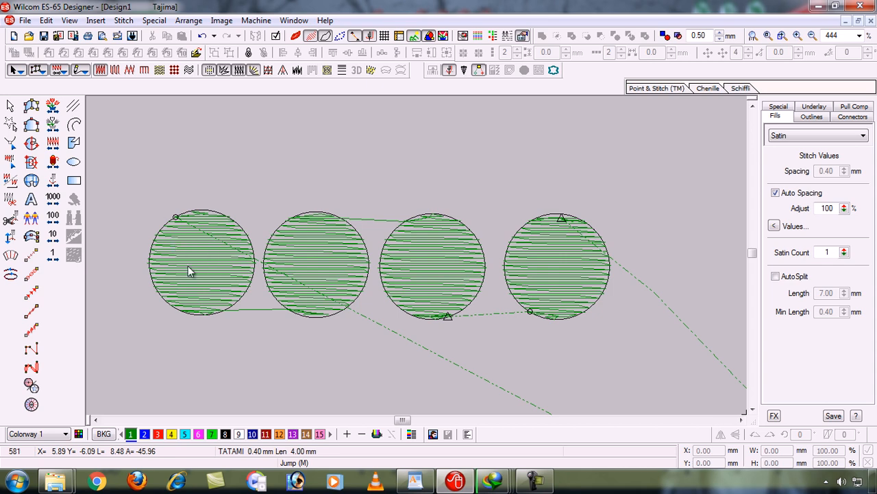
Travel by function from the start of the design to the connector after the third circle, and return to the start.
click(53, 106)
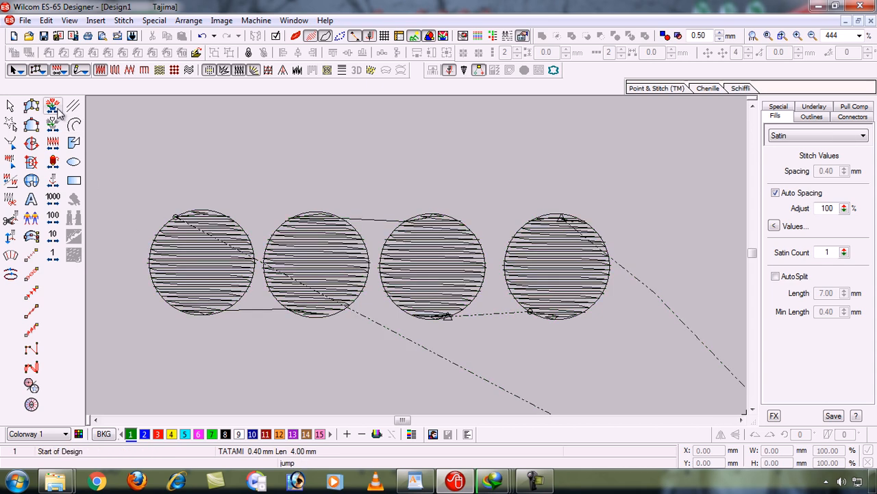
click(59, 185)
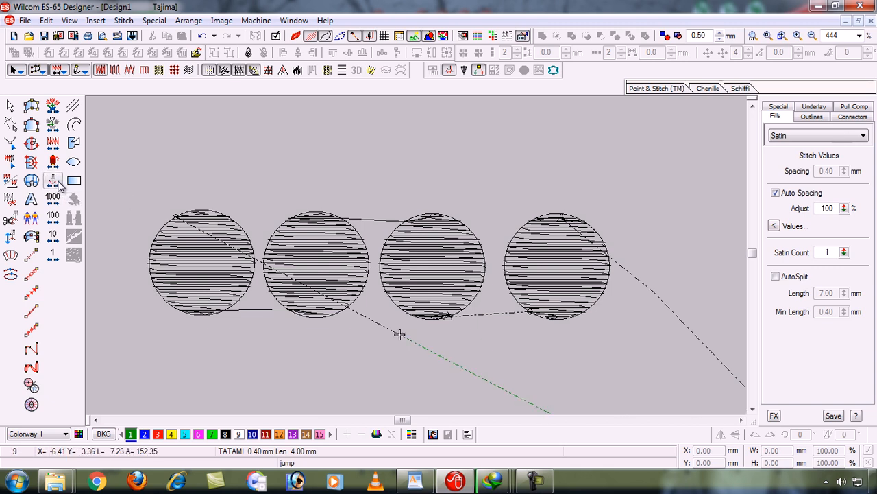
click(59, 185)
click(59, 185)
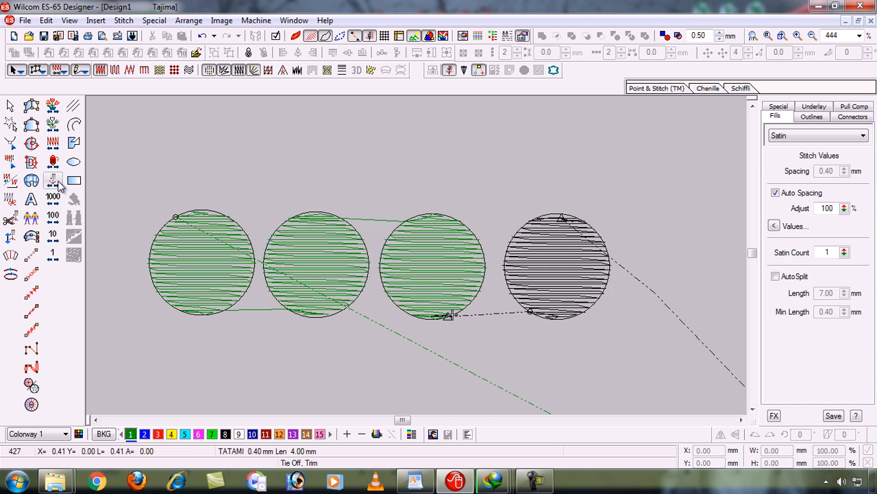
click(58, 181)
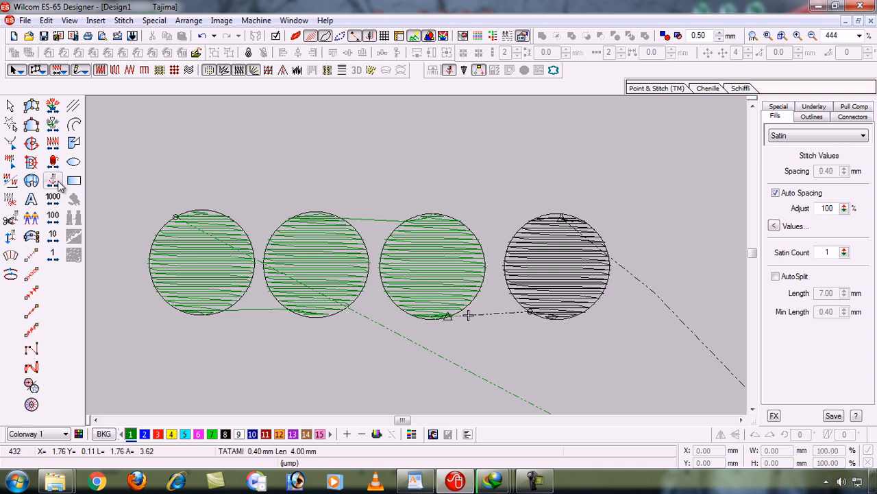
right_click(58, 182)
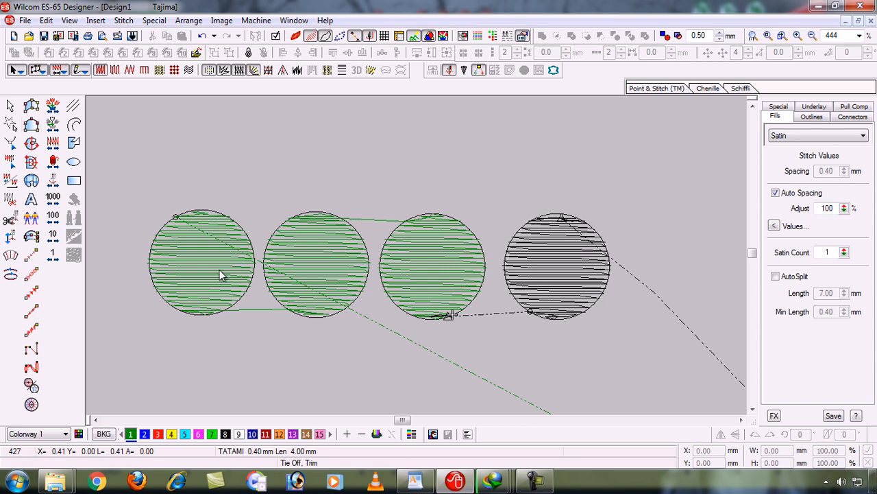
click(53, 109)
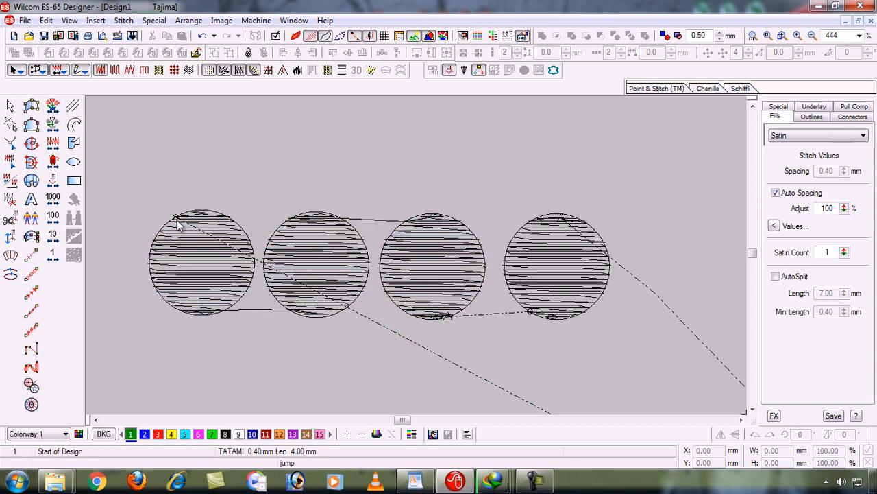
Cut each of the four circles in order from first to last and paste each one back in its place.
click(204, 258)
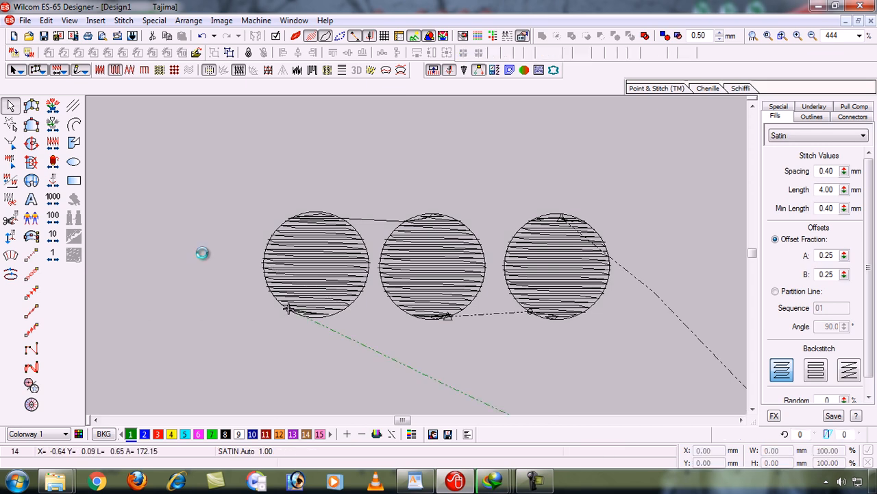
click(301, 257)
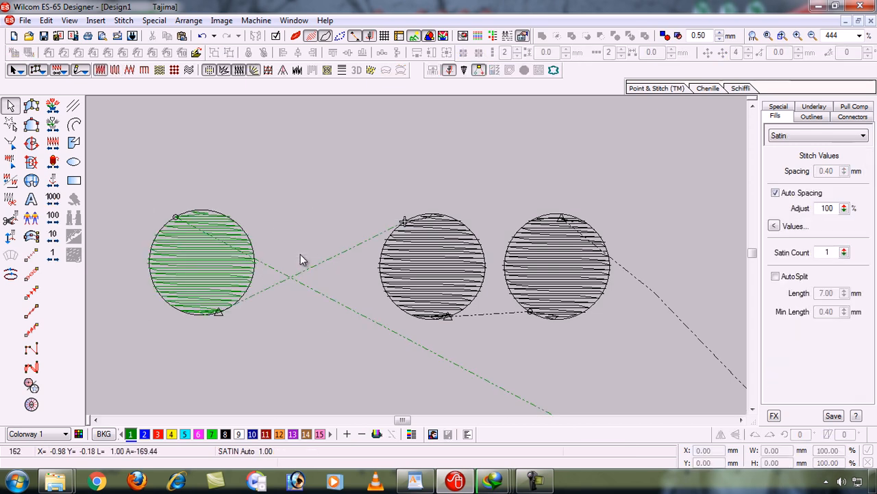
click(425, 269)
key(ctrl+x)
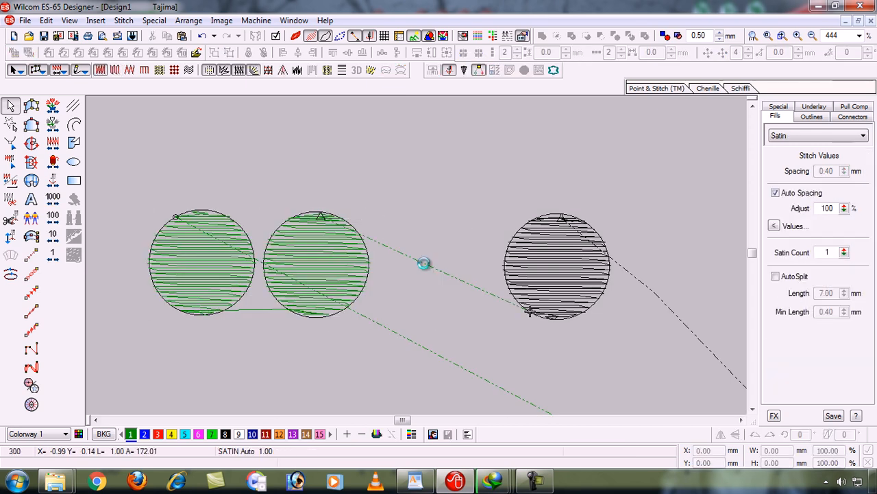
key(ctrl+v)
click(493, 330)
click(552, 270)
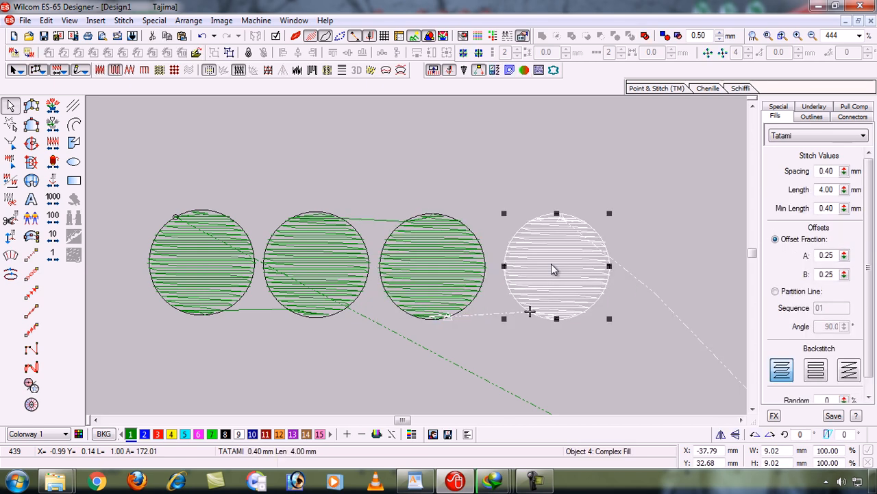
key(ctrl+x)
key(ctrl+v)
click(552, 367)
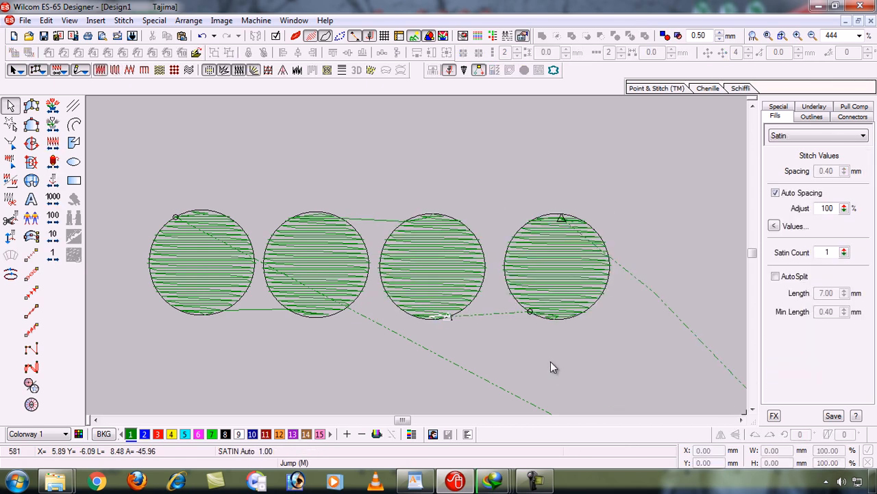
Recheck the stitching order by travelling by function from the design's start to the gap between the third and fourth circles.
click(54, 107)
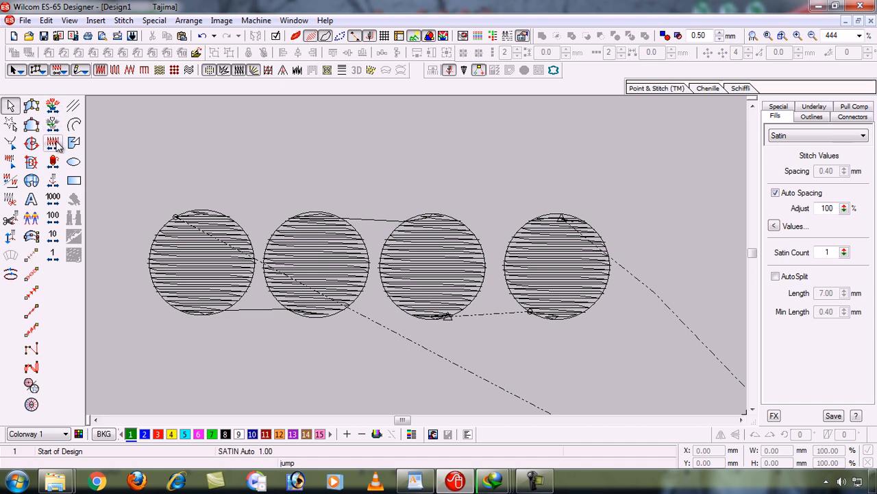
click(54, 181)
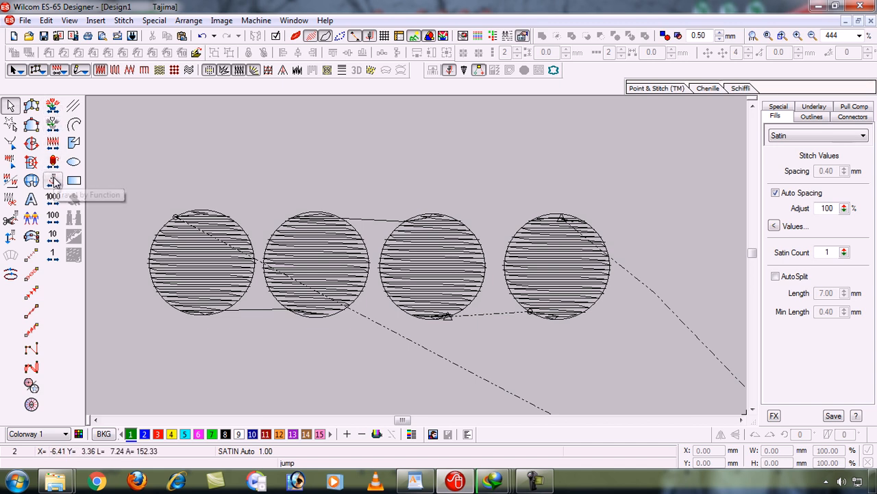
click(53, 181)
click(54, 181)
click(54, 180)
click(54, 180)
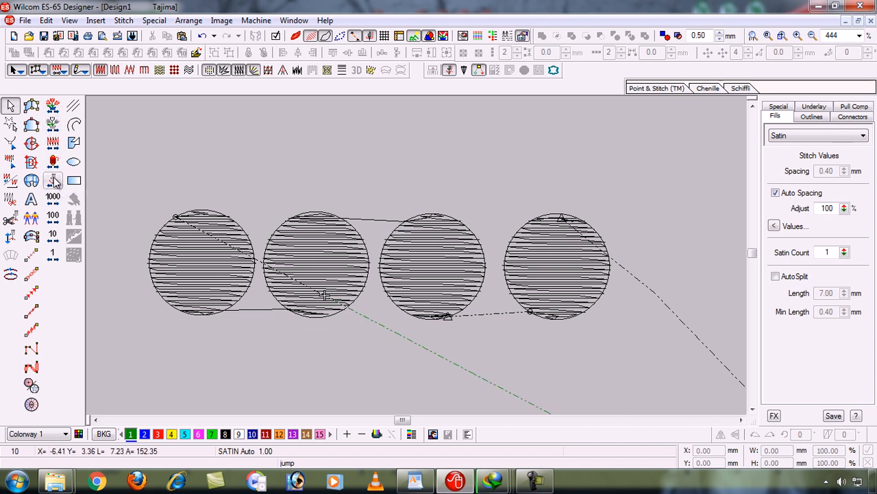
click(53, 181)
click(56, 180)
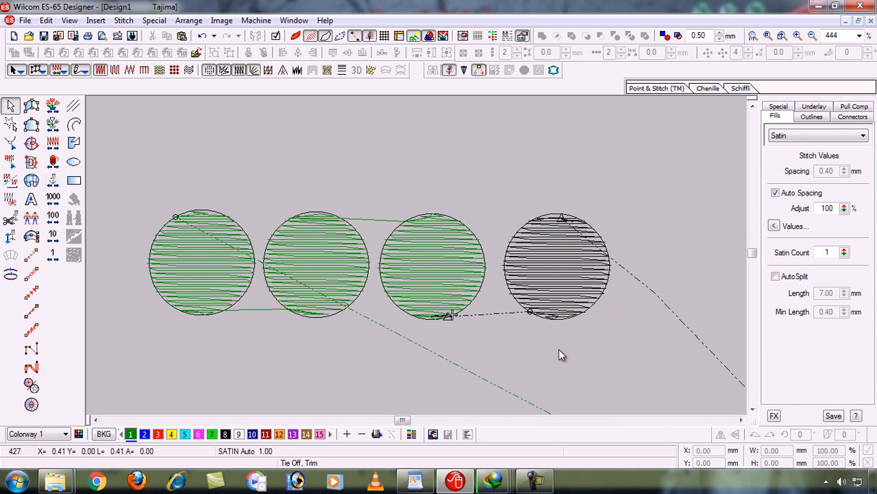
Move the fourth circle about 1.2 mm closer to the third circle, without letting them touch.
key(Escape)
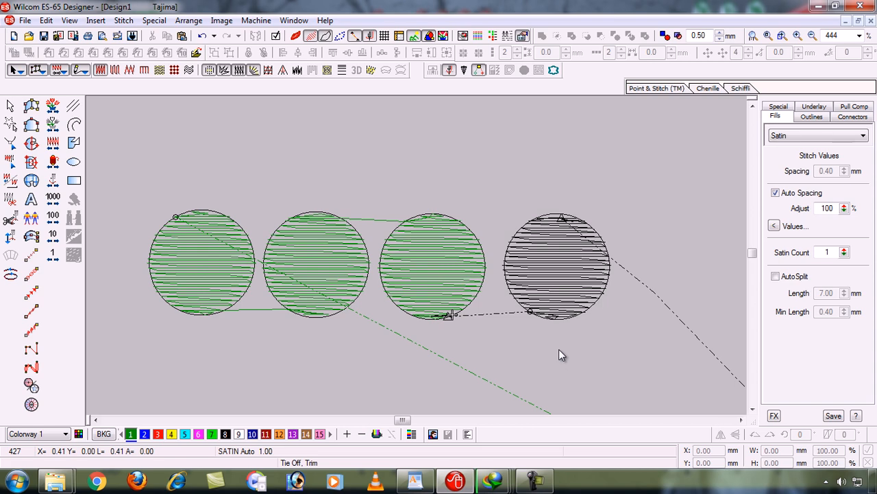
click(553, 283)
drag(554, 282, 539, 283)
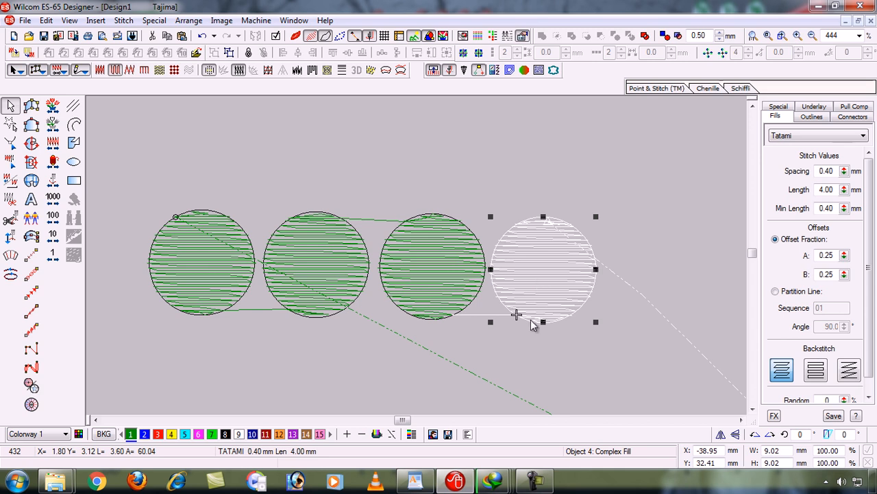
click(523, 354)
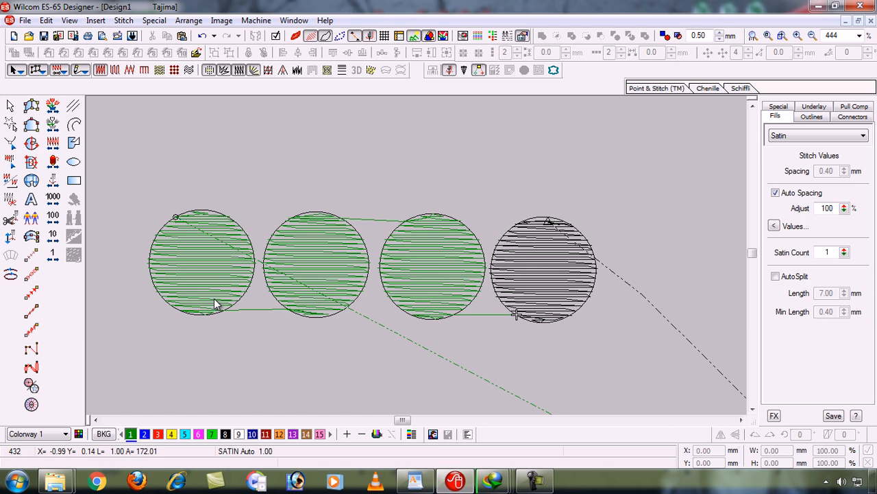
Travel by function from the start of the design to the tie-off at the fourth circle's exit point.
key(Home)
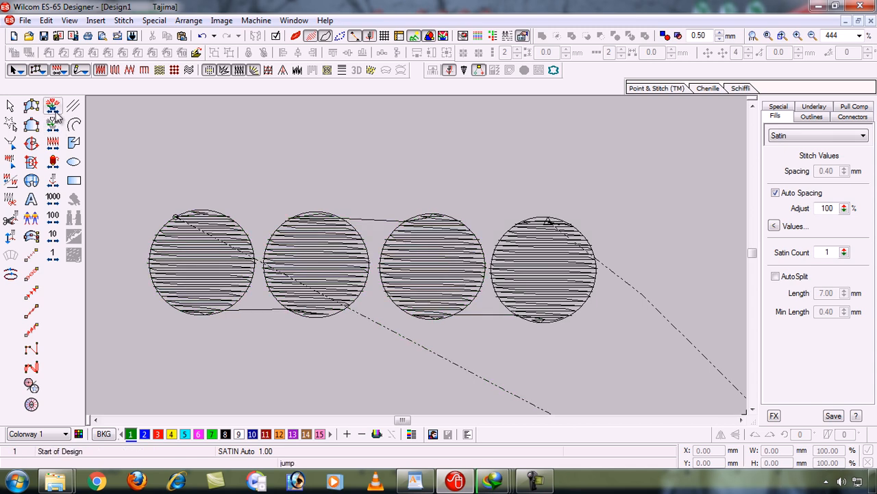
click(56, 184)
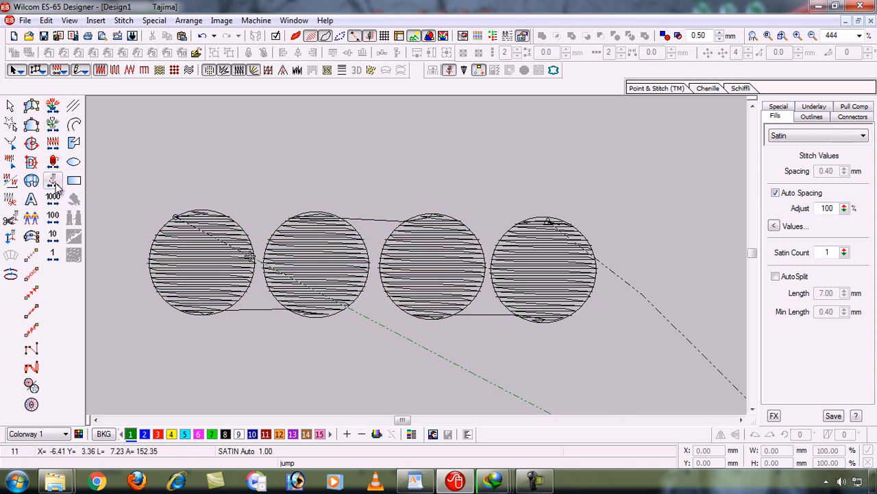
key(End)
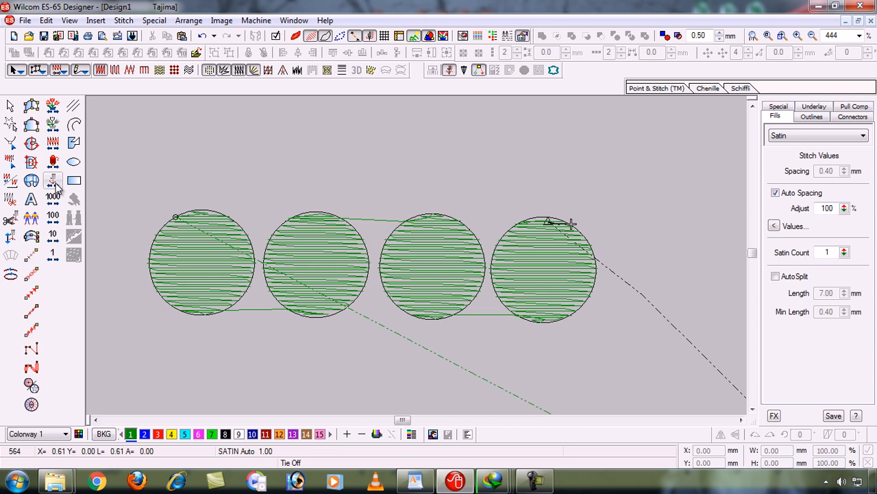
Travel by function back and forth between the tie-off at the fourth circle's exit point and the jump beyond it.
click(56, 185)
right_click(56, 185)
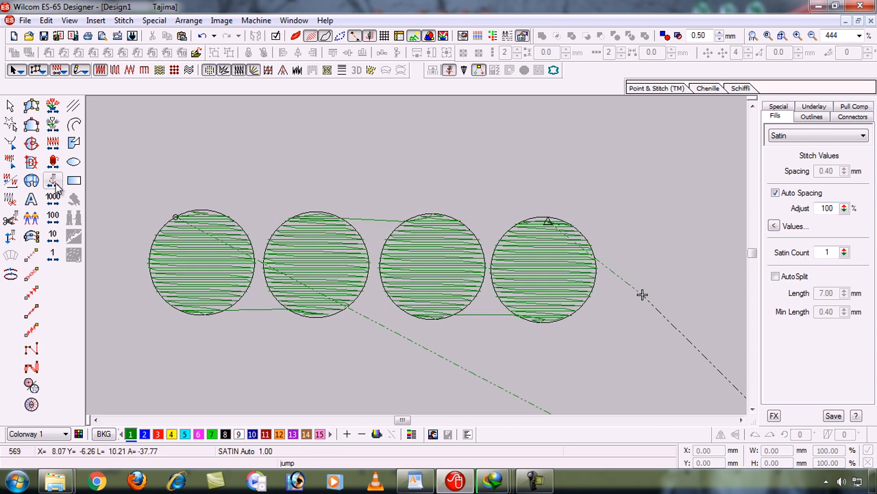
click(57, 186)
right_click(57, 187)
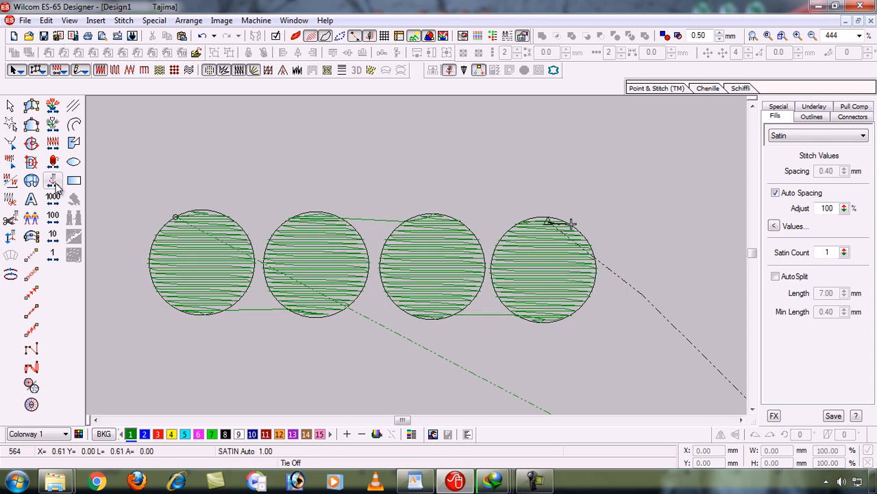
Compare the design's two ends by travelling by function repeatedly between the jump at the first circle and the fourth circle's tie-off.
click(57, 187)
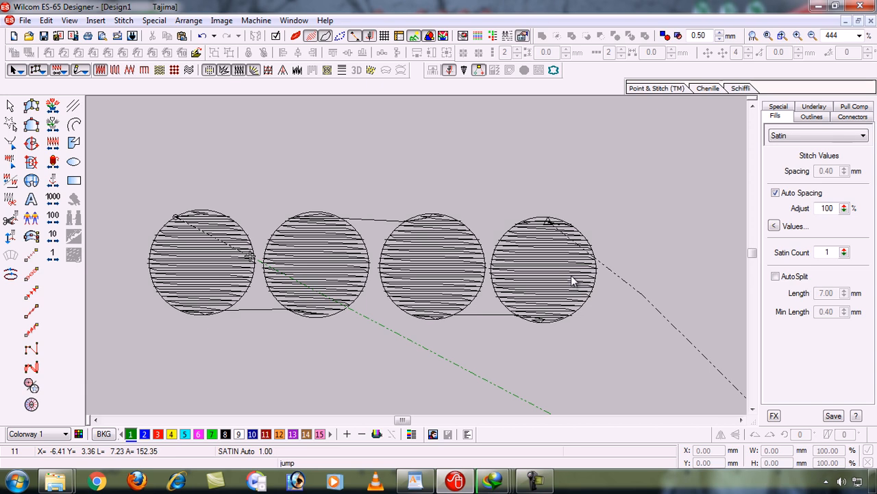
right_click(54, 185)
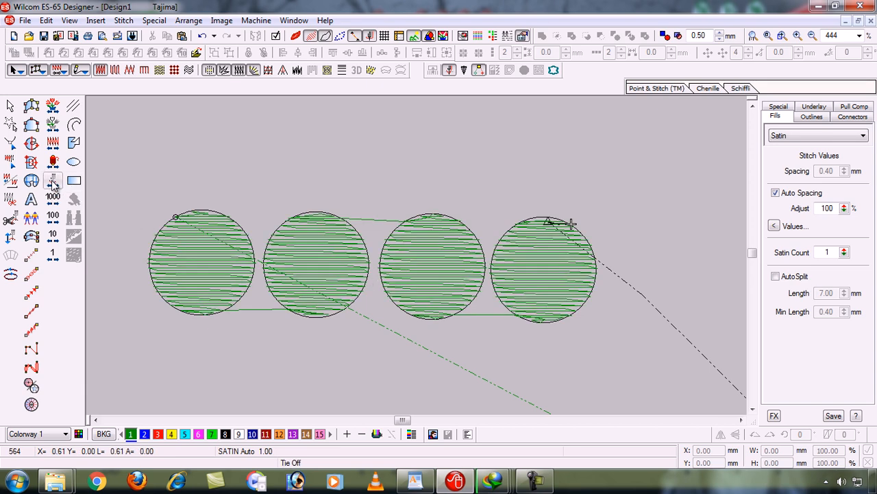
click(53, 184)
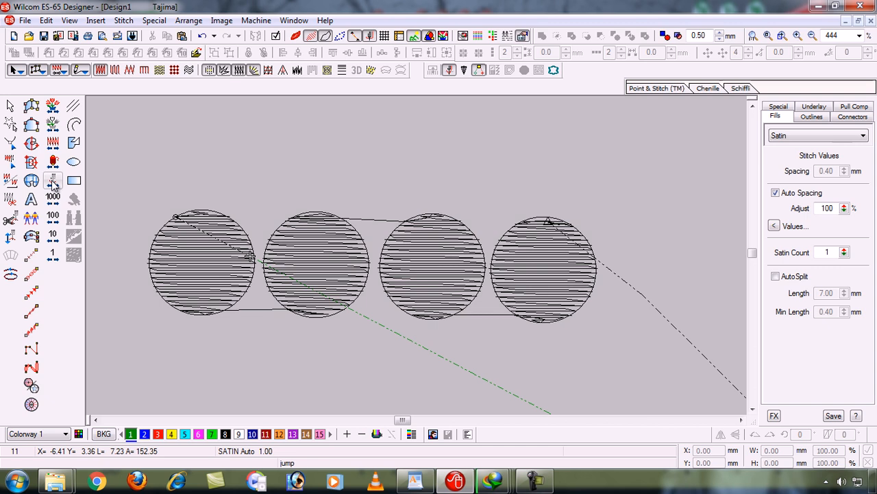
right_click(54, 184)
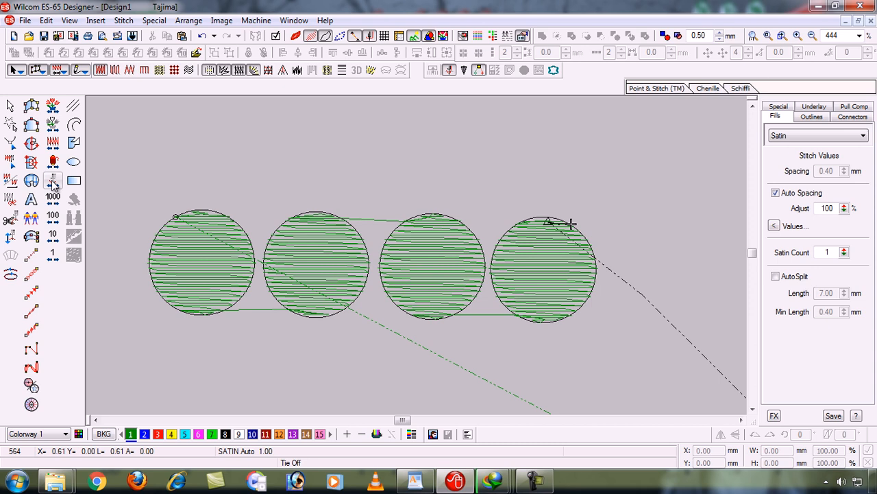
click(54, 184)
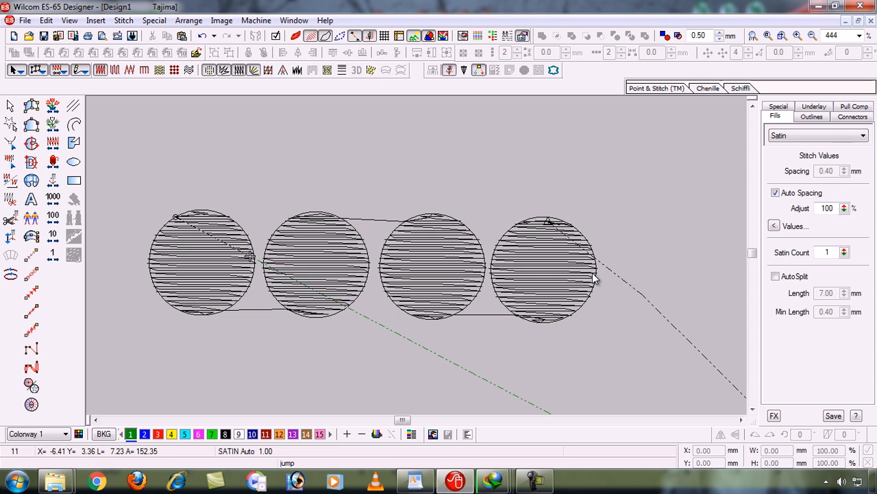
Move the fourth circle about 9.5 mm farther away from the third circle along the row.
click(554, 285)
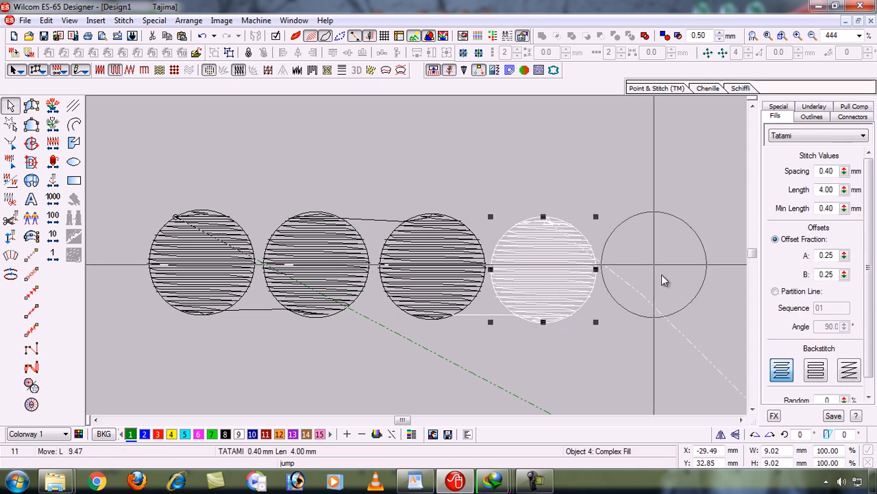